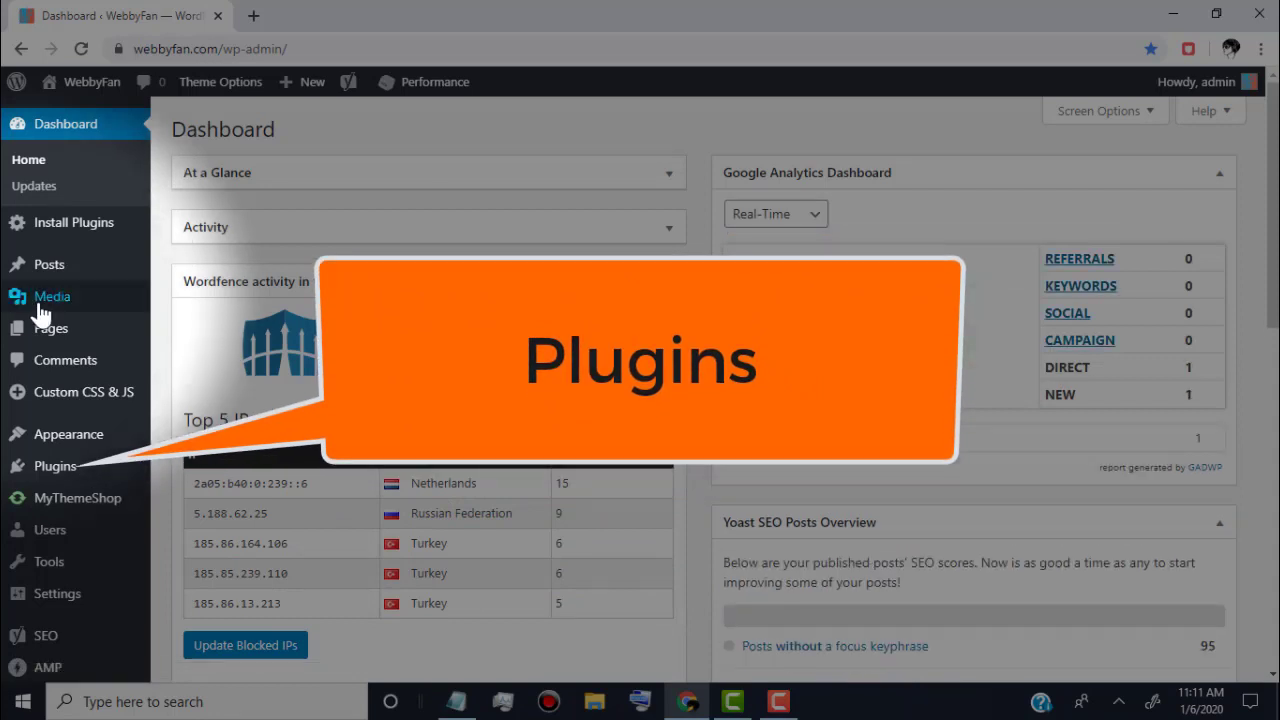
Search the plugin directory for "post grid" and activate the Content Views – Post Grid & List for WordPress plugin
mouse_move(106, 471)
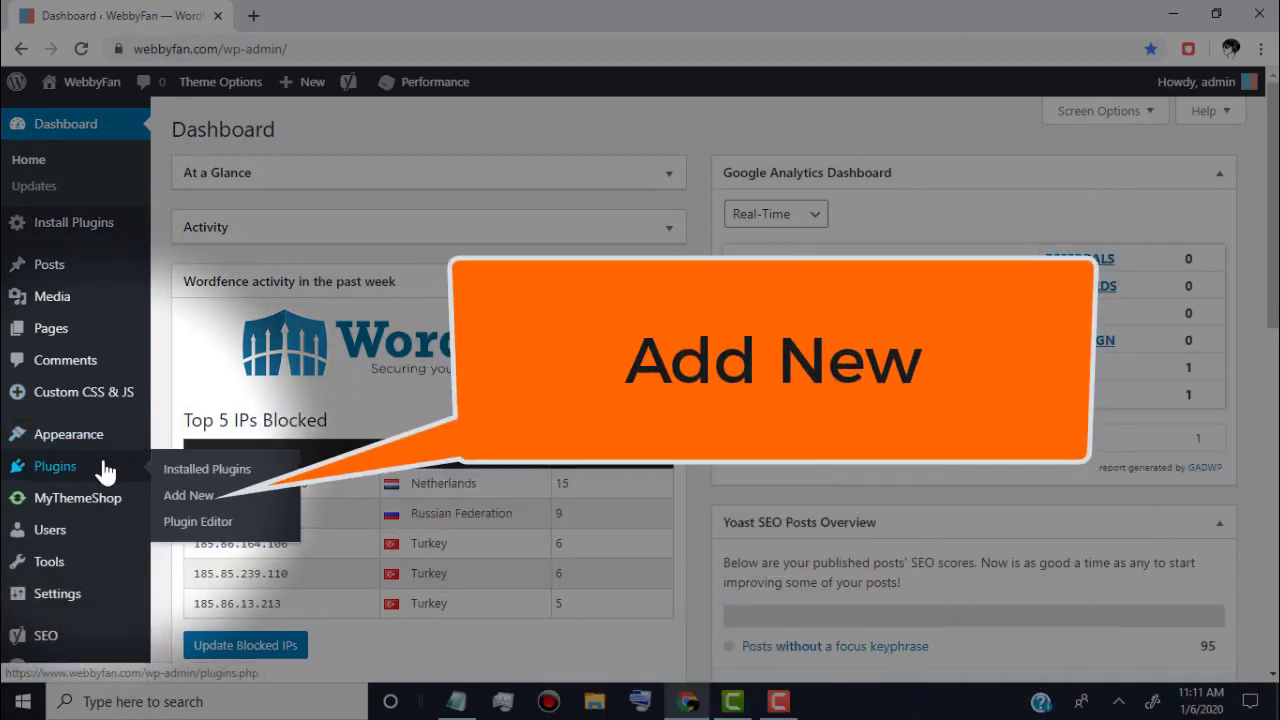
left_click(217, 496)
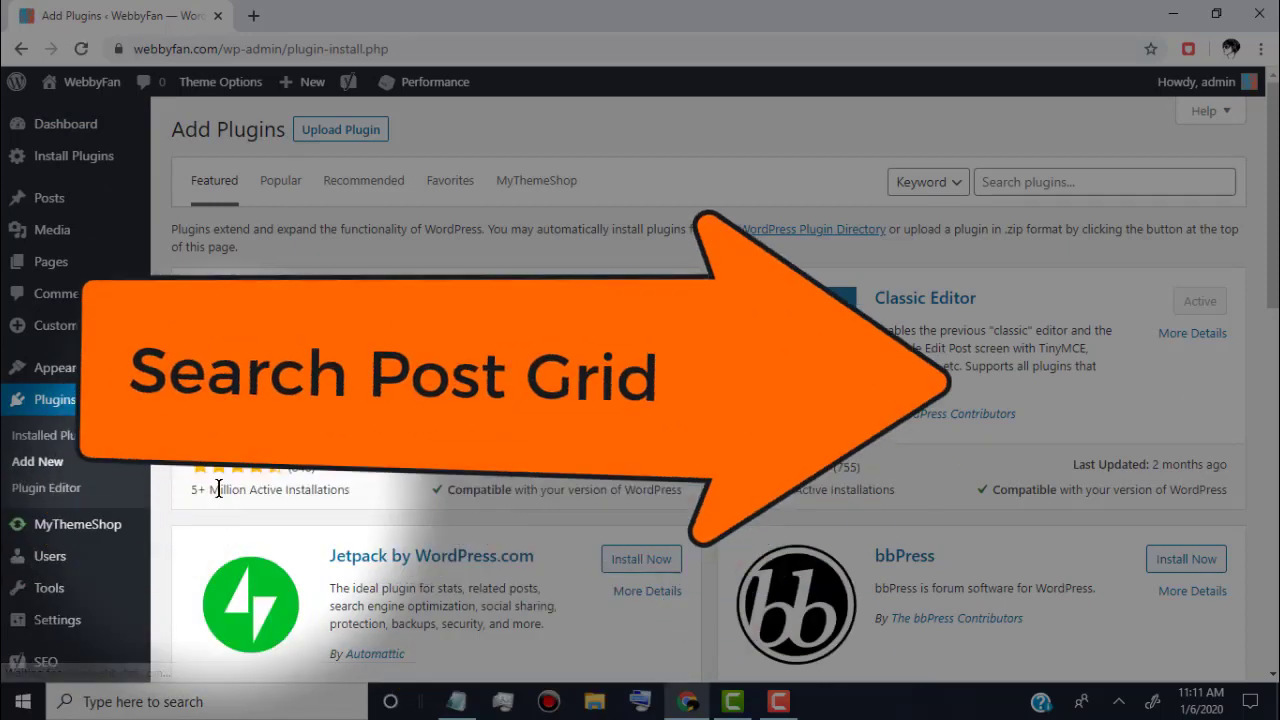
left_click(990, 186)
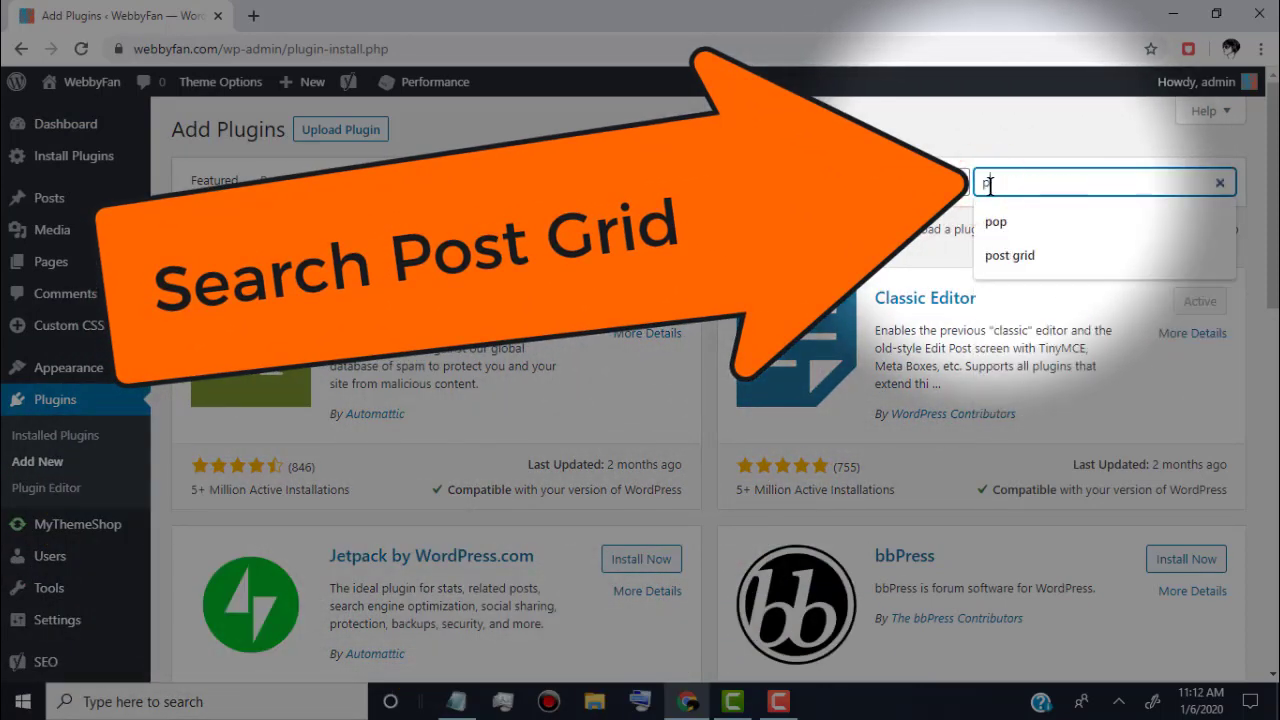
type("post grid")
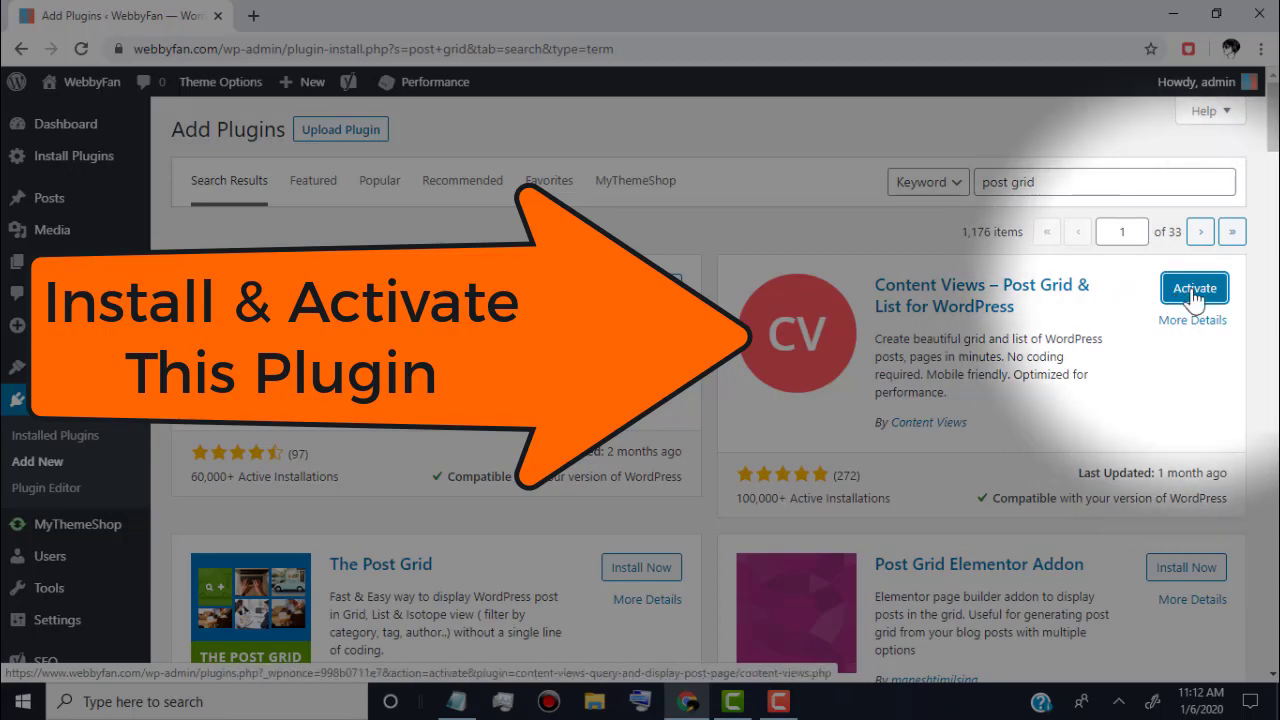
left_click(1190, 290)
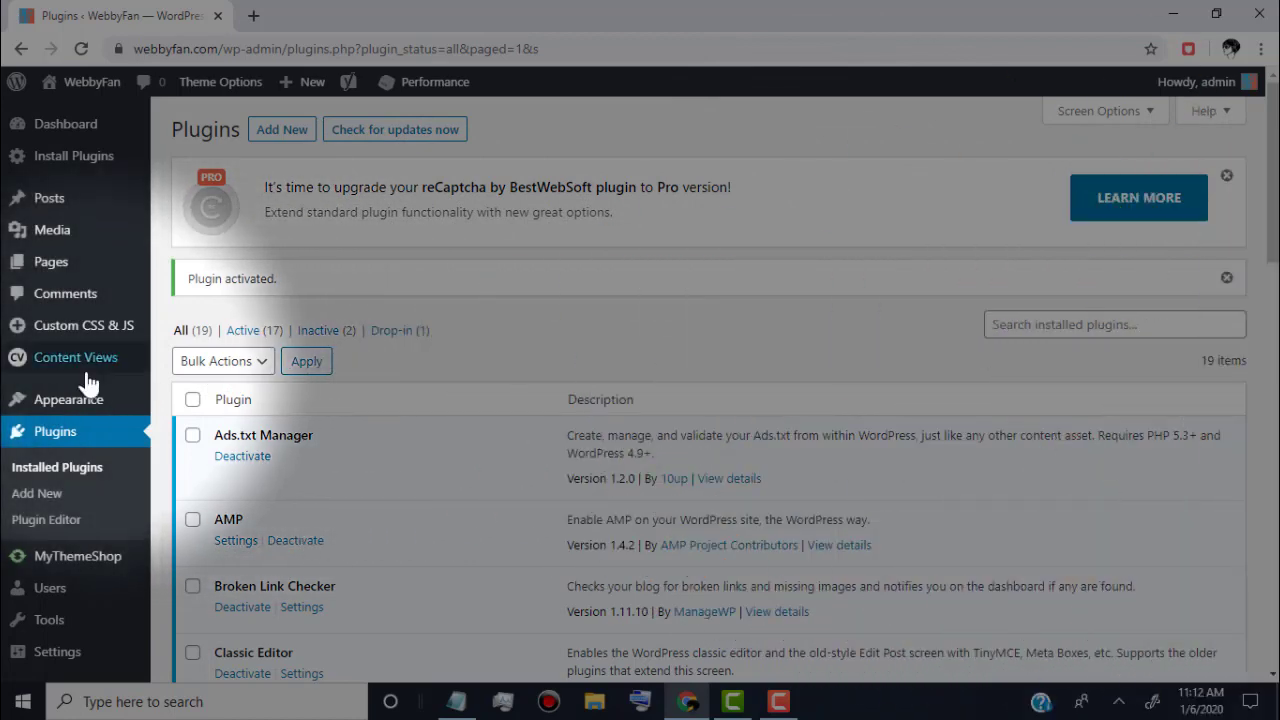
Create a new view in Content Views with the title "Blog Grid"
mouse_move(88, 373)
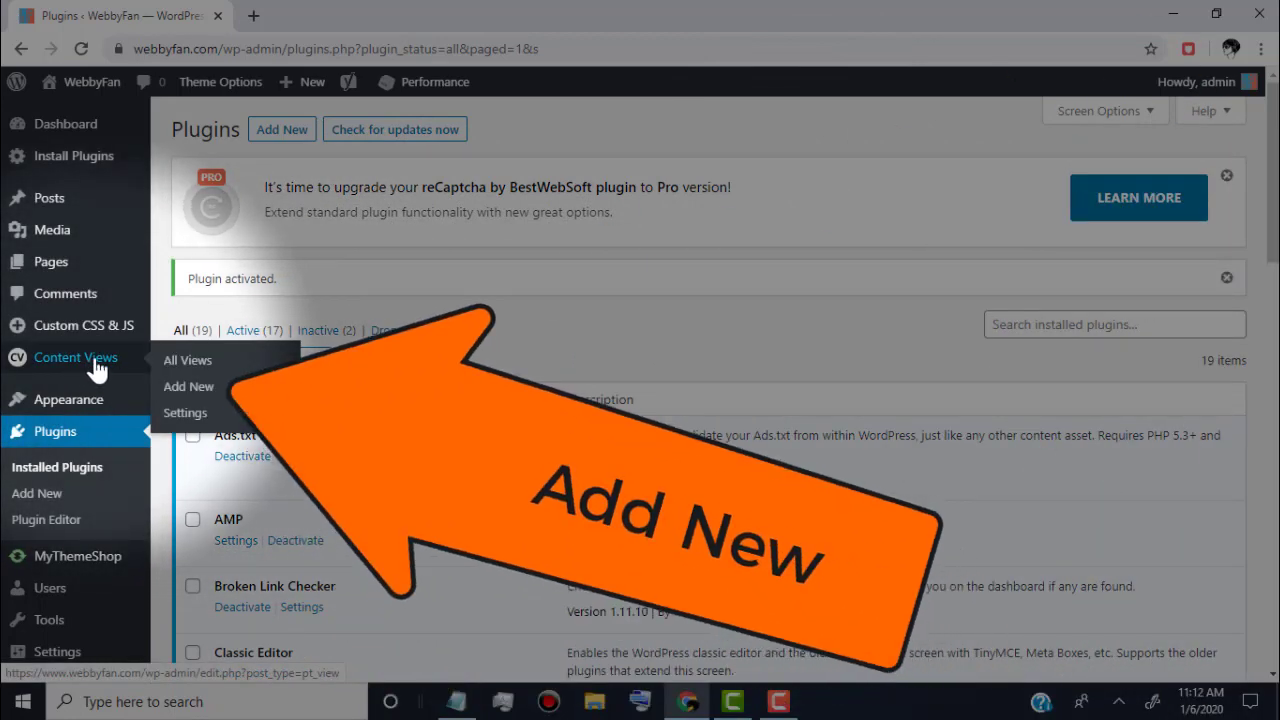
left_click(210, 398)
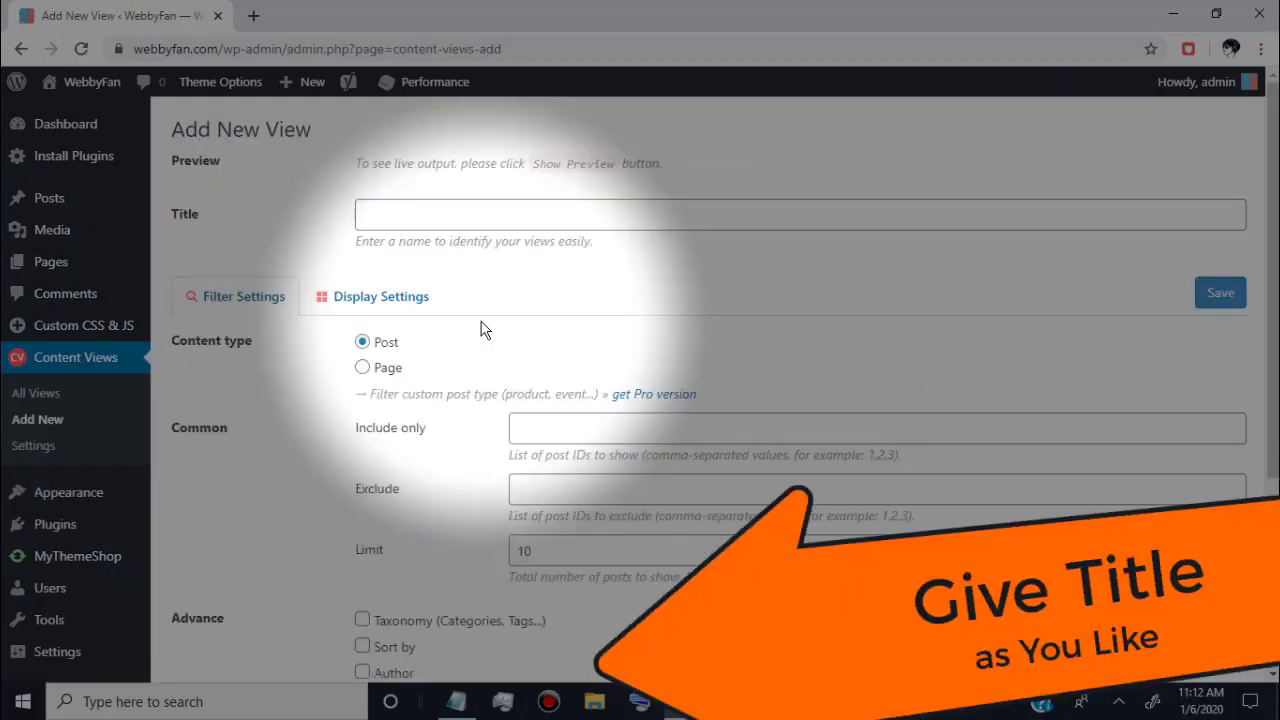
left_click(413, 218)
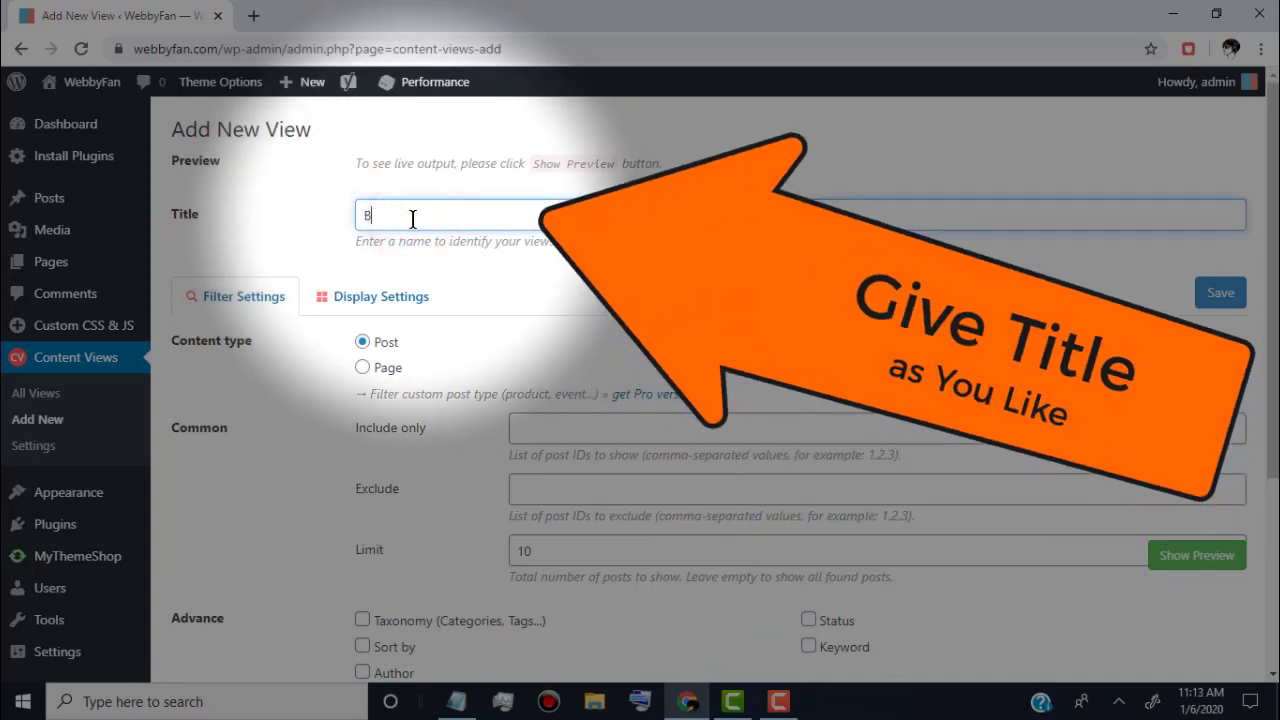
type("Blog Grid")
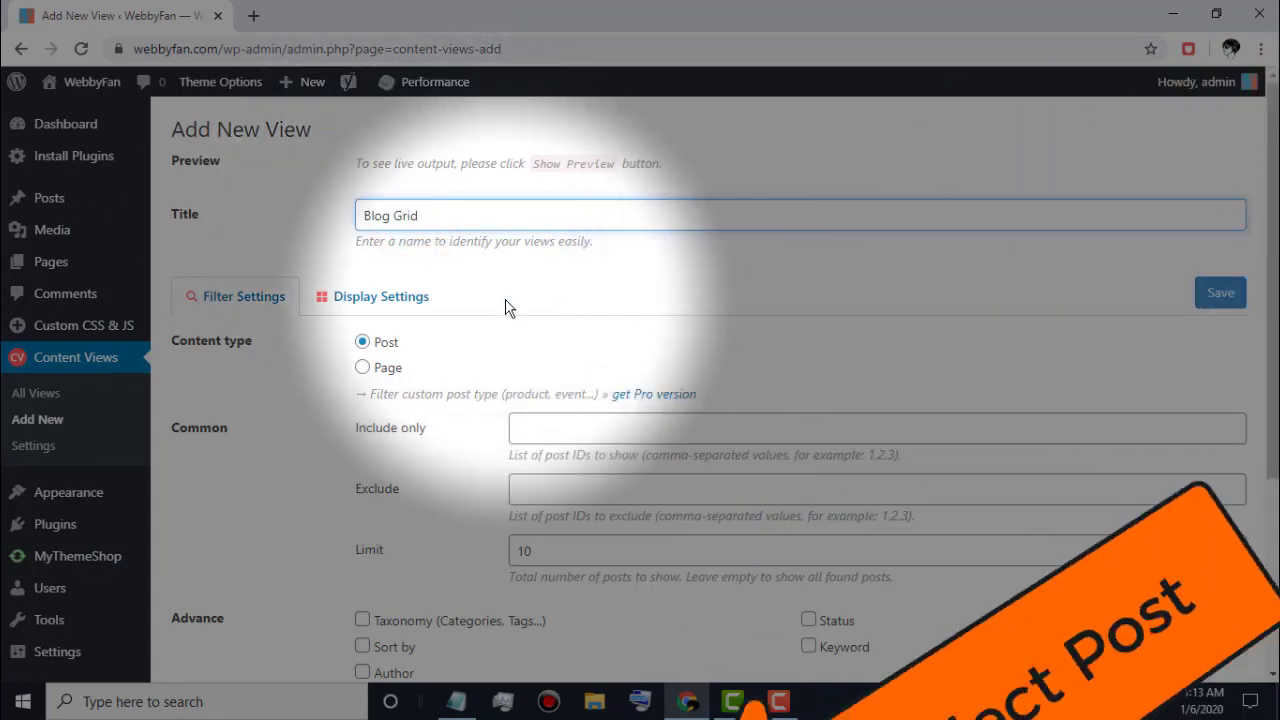
Set the view's content type to Post and limit it to 12 posts
left_click(362, 342)
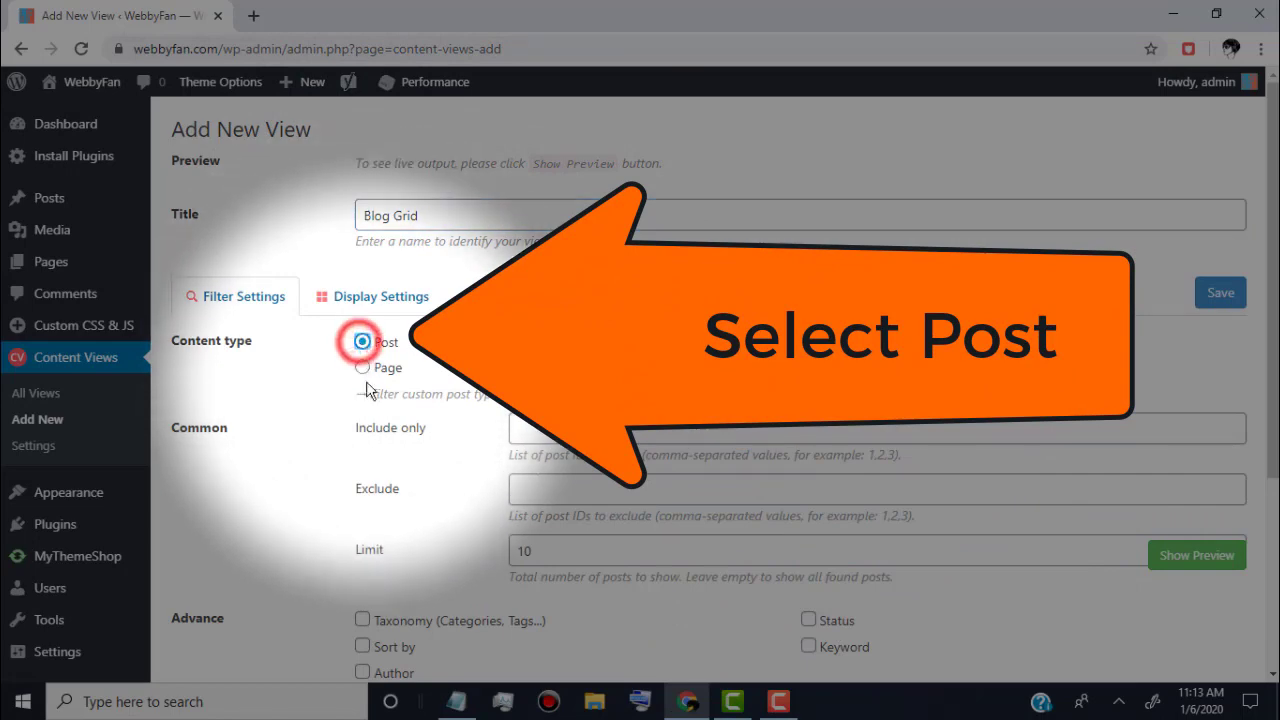
scroll(400, 357, "down", 2)
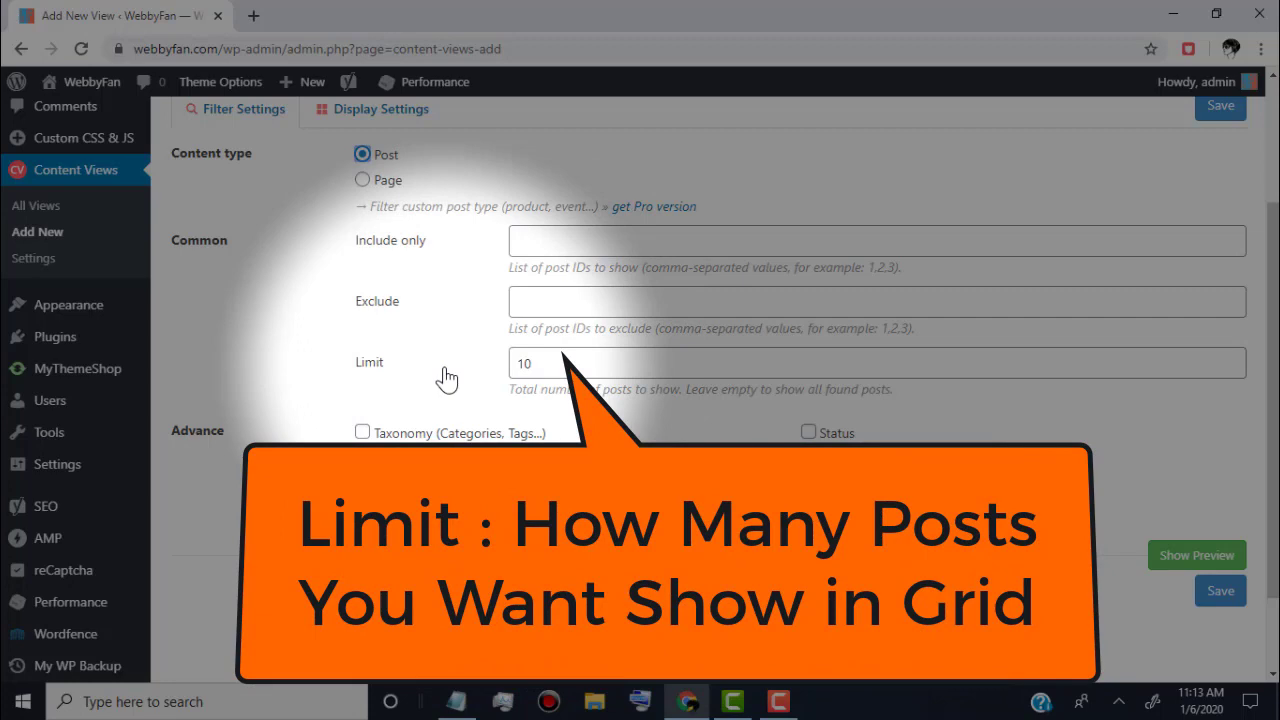
left_click(537, 363)
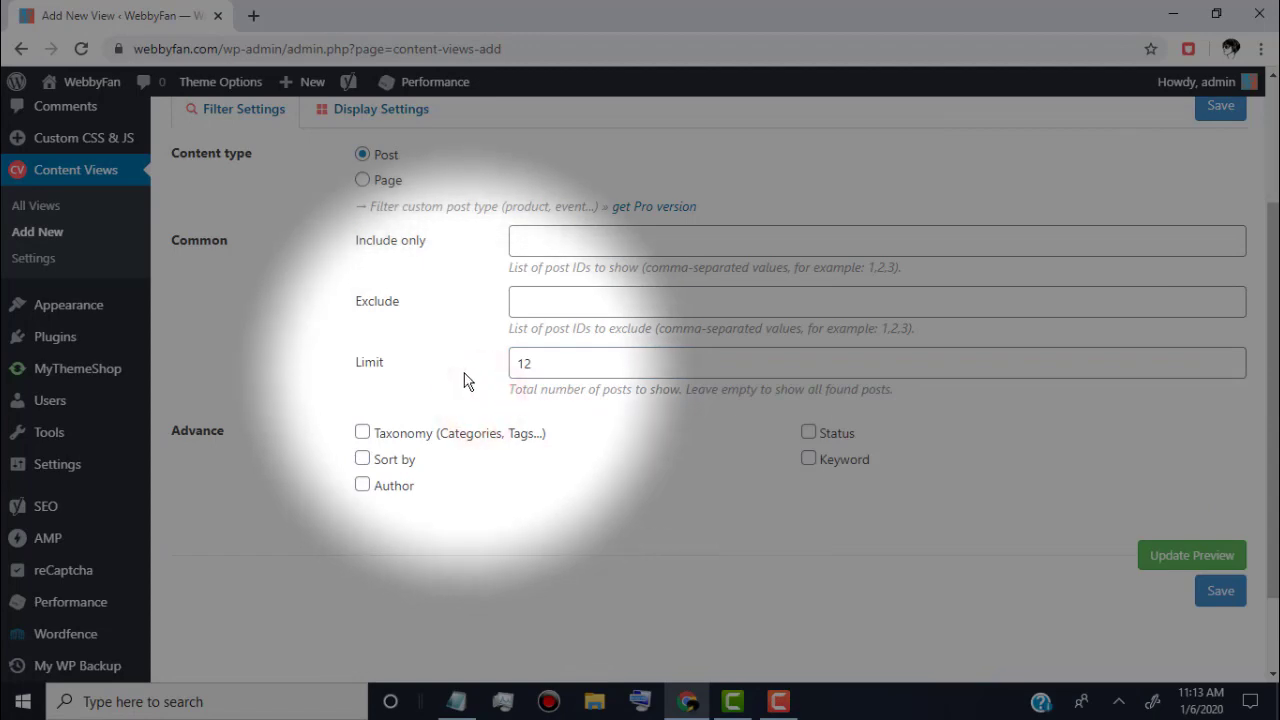
Enable the advanced Taxonomy, Sort by and Author options for the view
scroll(464, 381, "down", 1)
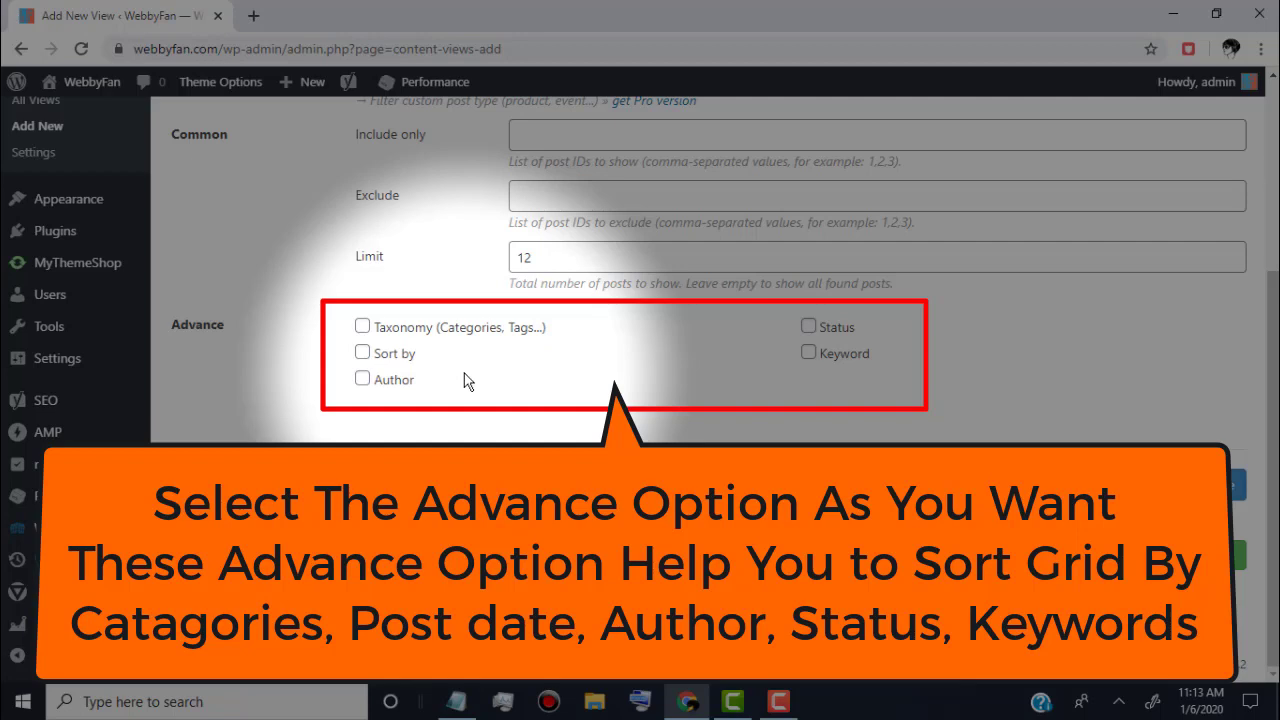
left_click(359, 326)
scroll(357, 300, "down", 1)
left_click(362, 232)
scroll(357, 234, "down", 2)
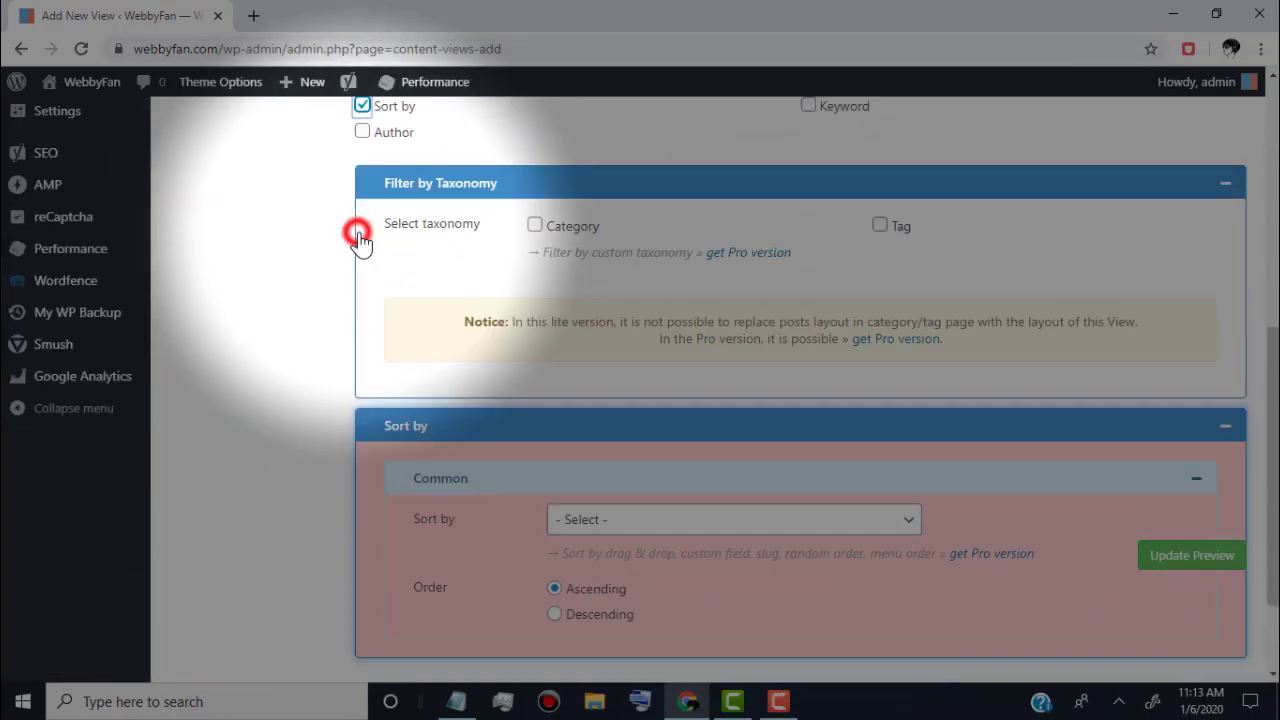
scroll(289, 263, "up", 3)
left_click(362, 374)
scroll(500, 354, "down", 3)
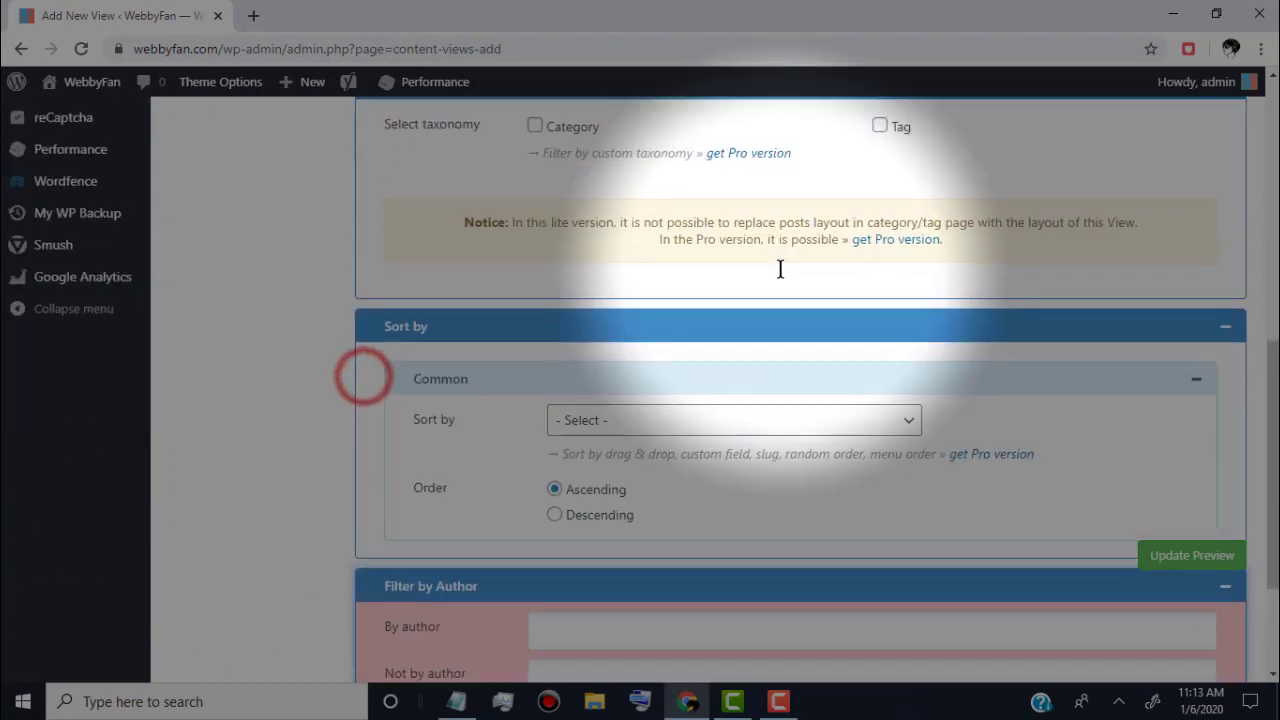
Enable the advanced Status and Keyword filter options for the view
scroll(777, 271, "up", 4)
left_click(808, 352)
scroll(706, 331, "down", 5)
scroll(834, 357, "up", 3)
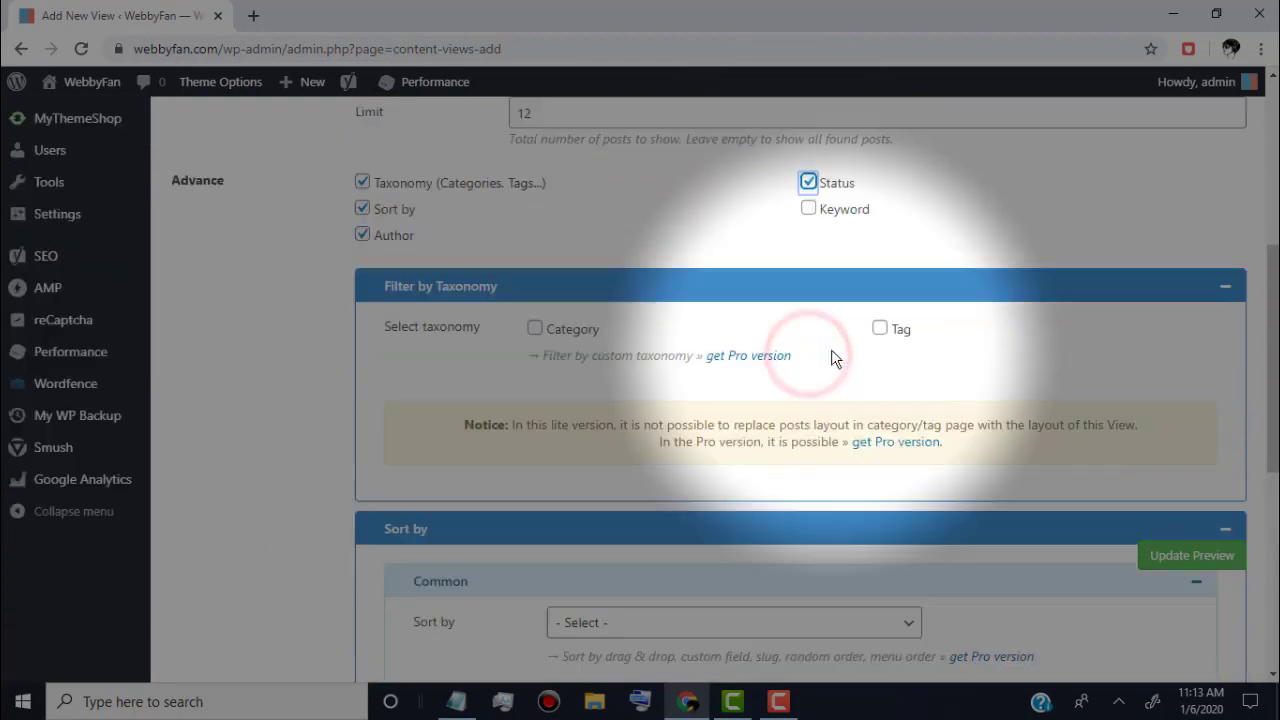
scroll(800, 440, "up", 2)
left_click(806, 435)
scroll(659, 401, "down", 2)
scroll(329, 380, "down", 5)
Filter the posts by Category and add the terms Adobe After Effects CC Tutorial and Android Phone Tutorials
scroll(329, 380, "up", 6)
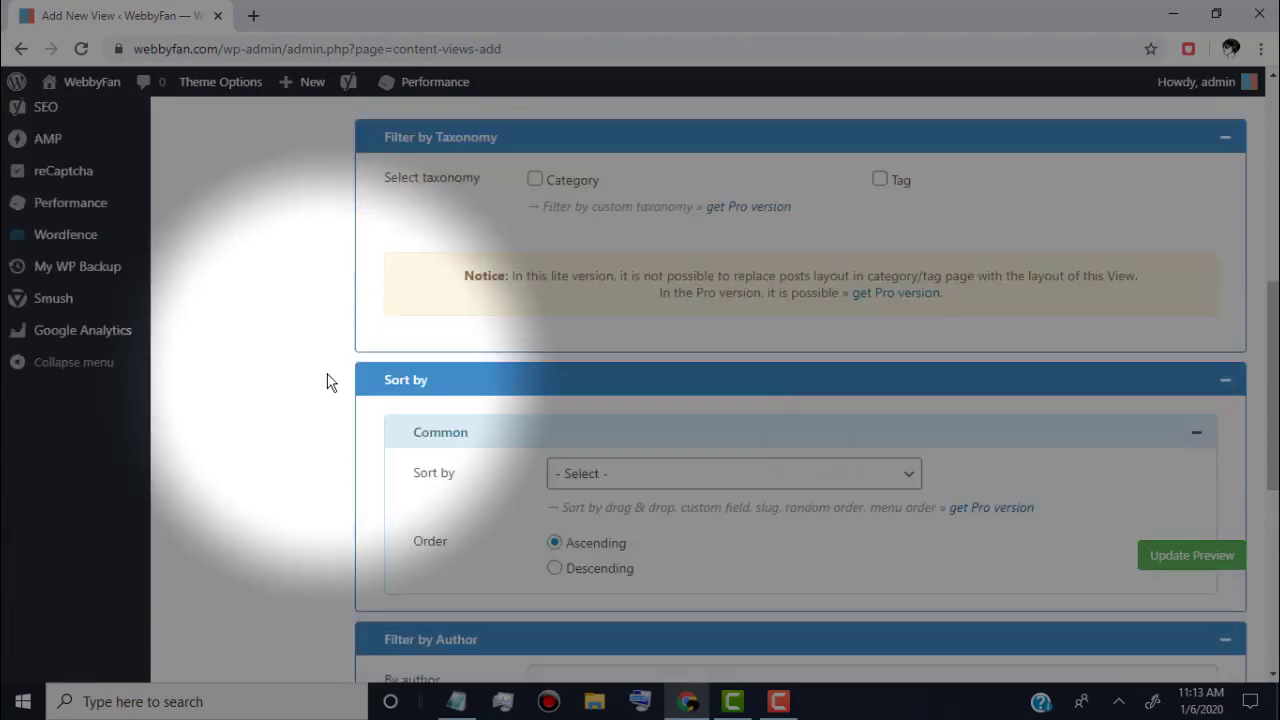
left_click(536, 412)
scroll(640, 400, "down", 3)
left_click(756, 356)
left_click(760, 389)
left_click(758, 418)
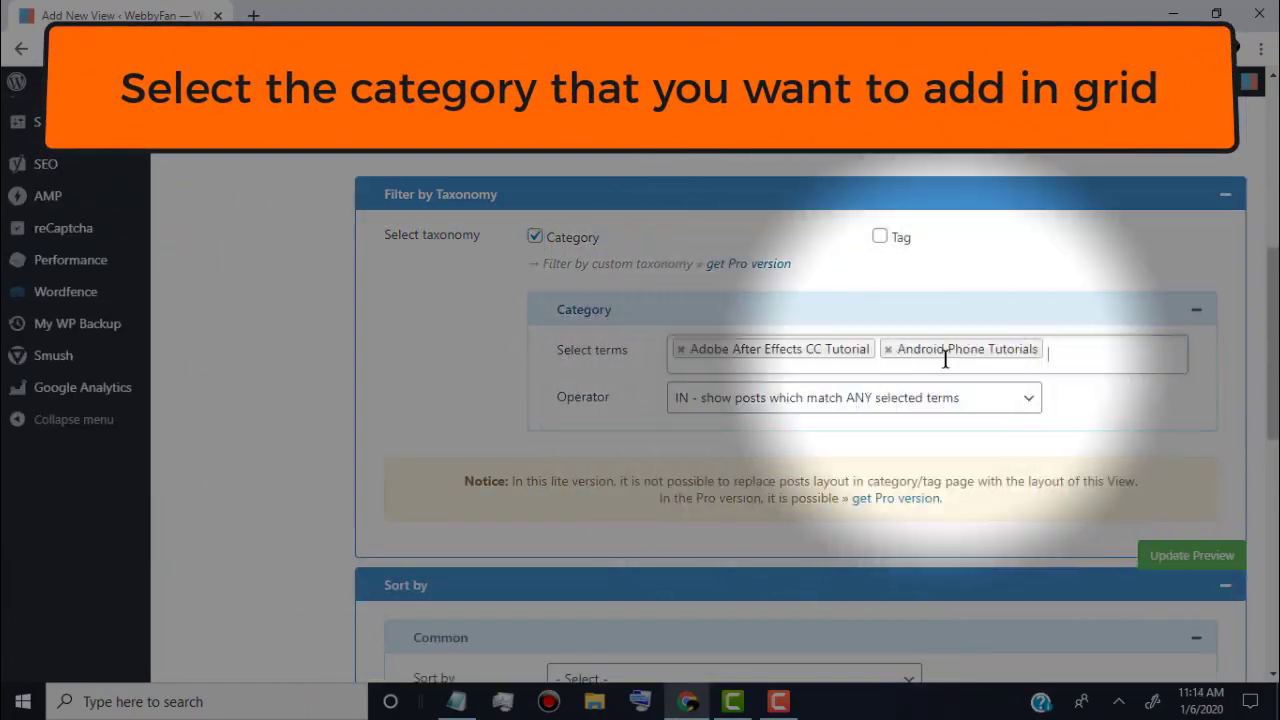
Add the category terms Audio Spectrum, Blockchain, Cell Phone Reviews, Android Phone, Android Phone Unboxing and Blogger
left_click(750, 448)
left_click(742, 472)
left_click(740, 503)
left_click(730, 416)
left_click(1066, 375)
left_click(740, 416)
left_click(738, 440)
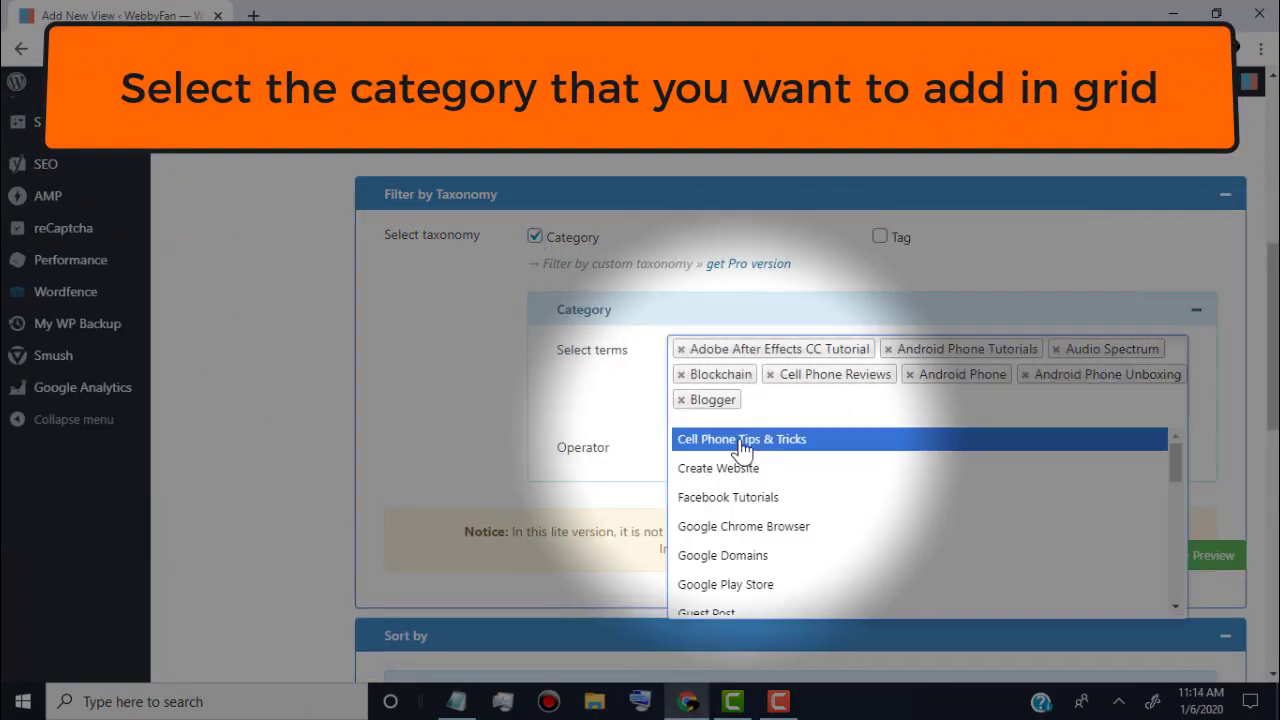
Add the category terms from Cell Phone Tips & Tricks through iPhone Tutorials, plus Mozilla Firefox Browser and Technology
left_click(742, 443)
left_click(742, 470)
left_click(746, 490)
left_click(1014, 424)
left_click(1106, 425)
left_click(745, 465)
left_click(767, 490)
left_click(769, 491)
left_click(762, 545)
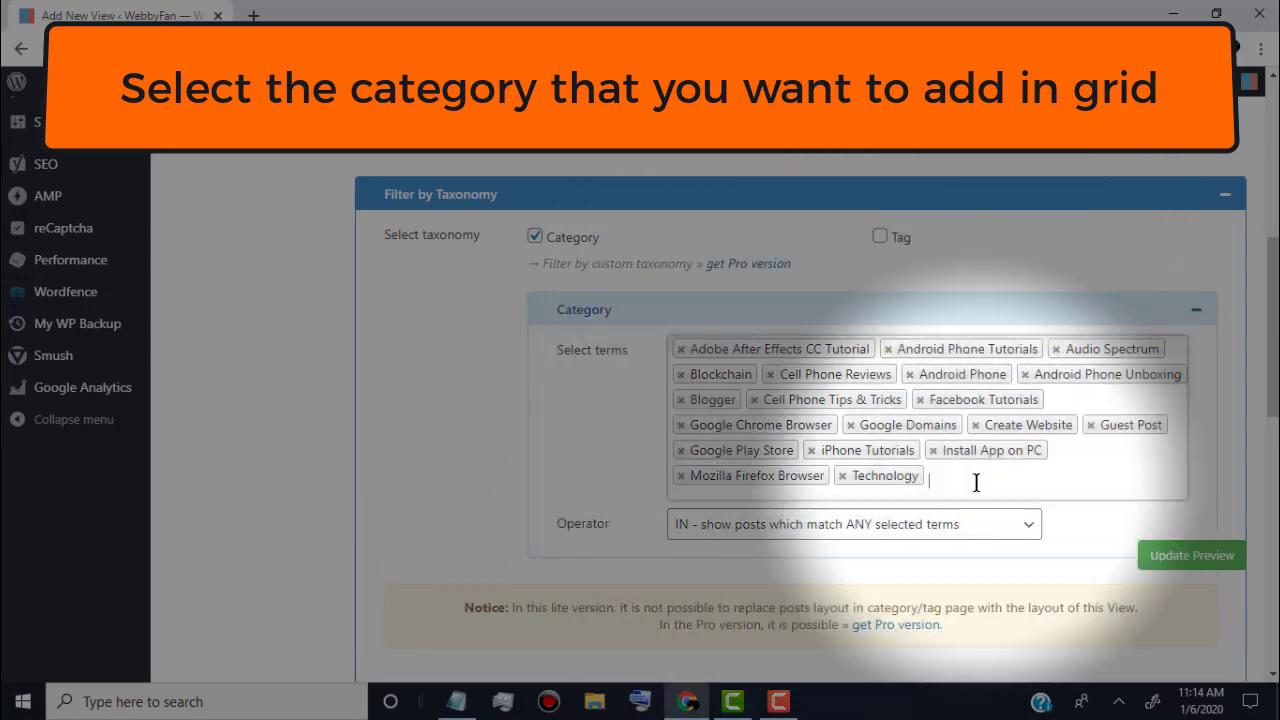
Add the category terms Text ART, Submit Guest Post, Redmi Phone Unboxing, Uncategorized, Off Page SEO, Logo Tutorials and Redmi Phone
left_click(974, 483)
left_click(737, 300)
left_click(737, 242)
left_click(728, 184)
left_click(1043, 446)
left_click(730, 130)
left_click(728, 155)
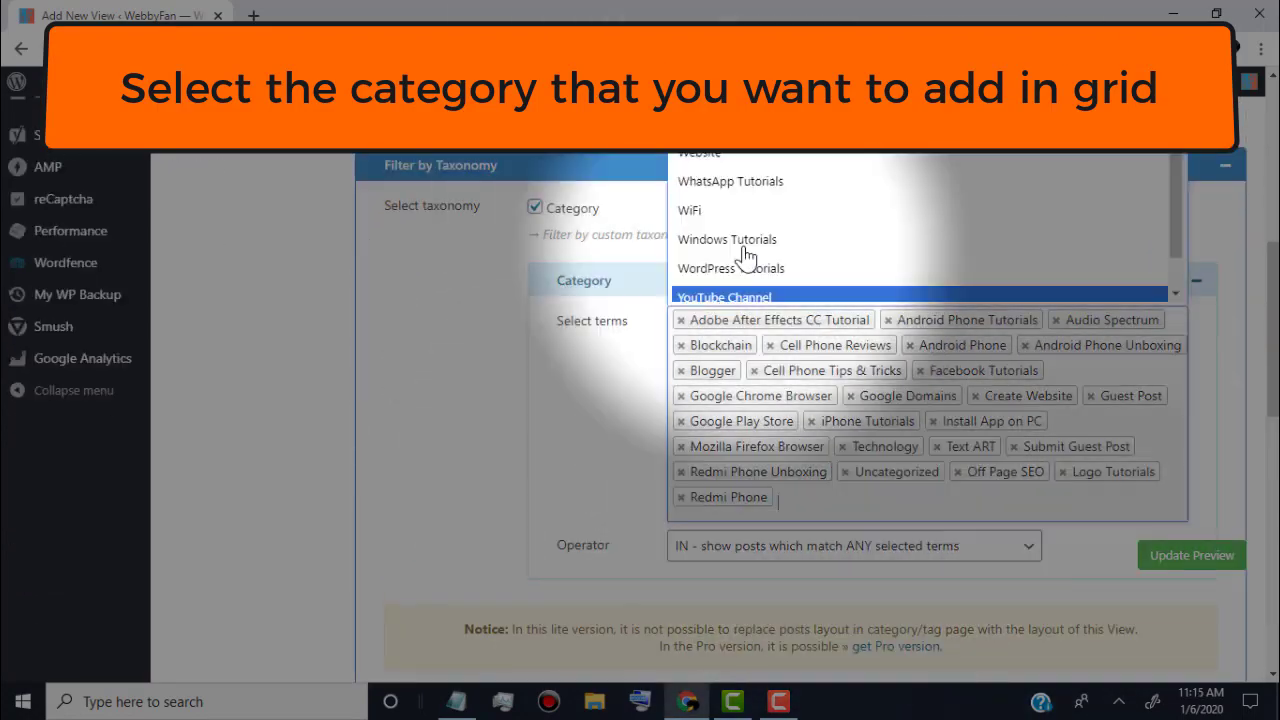
Add the category terms WhatsApp Tutorials, Web Browser, WordPress Tutorials, Windows Tutorials, Website, YouTube Channel, WiFi and YouTube Tips & Tricks
left_click(740, 182)
left_click(735, 184)
left_click(791, 232)
left_click(720, 226)
left_click(829, 520)
left_click(718, 260)
left_click(912, 524)
left_click(738, 270)
left_click(1023, 526)
left_click(712, 285)
left_click(738, 290)
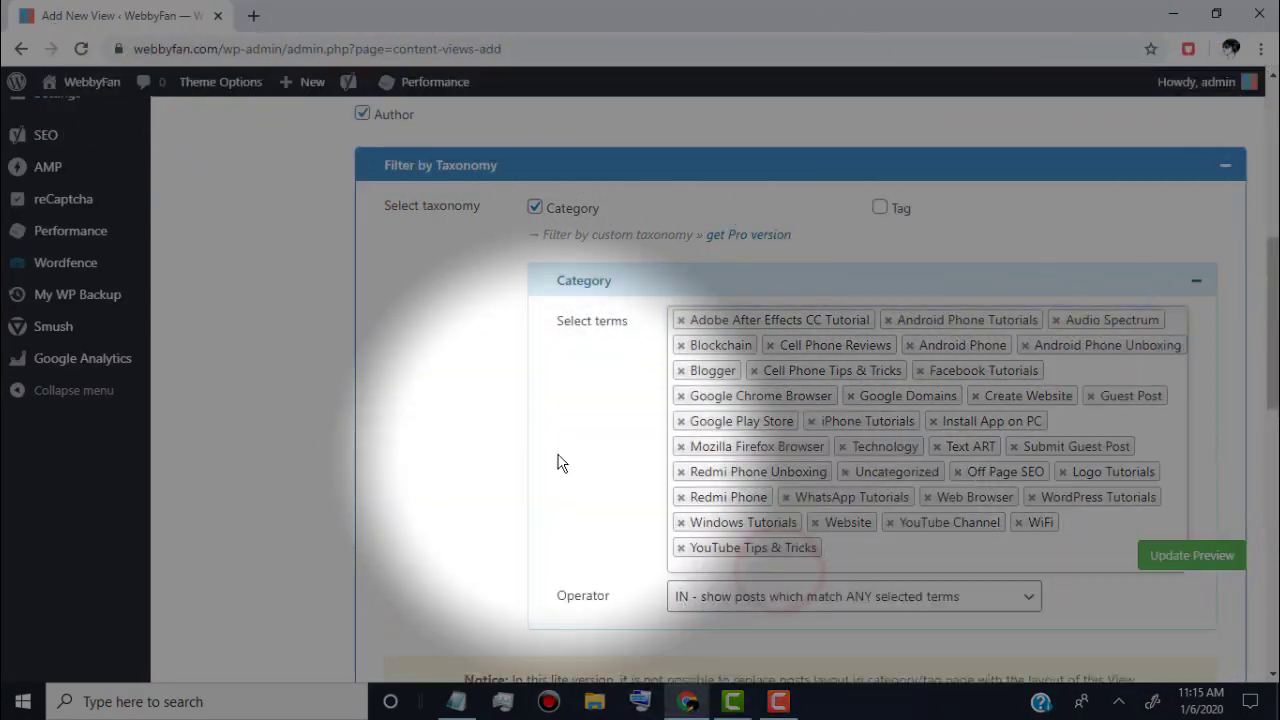
Keep the IN operator matching any selected category term, and sort the posts by Published date in Ascending order
scroll(558, 463, "down", 2)
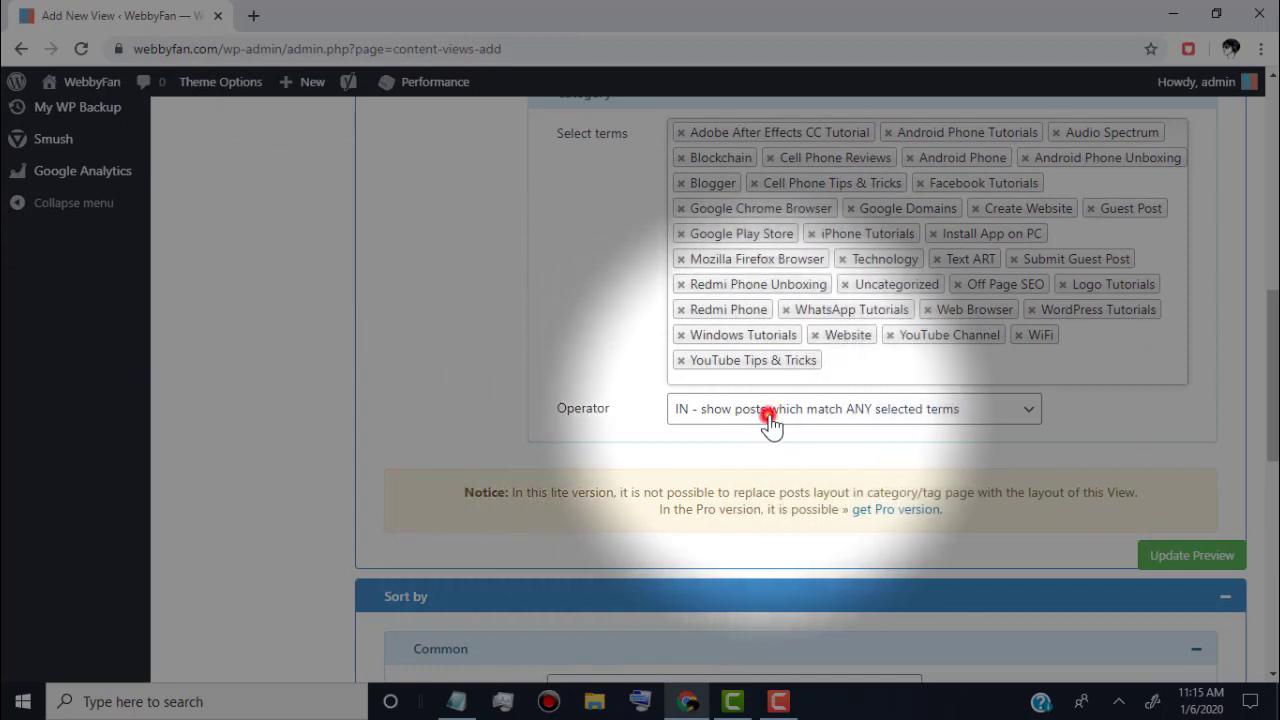
left_click(771, 418)
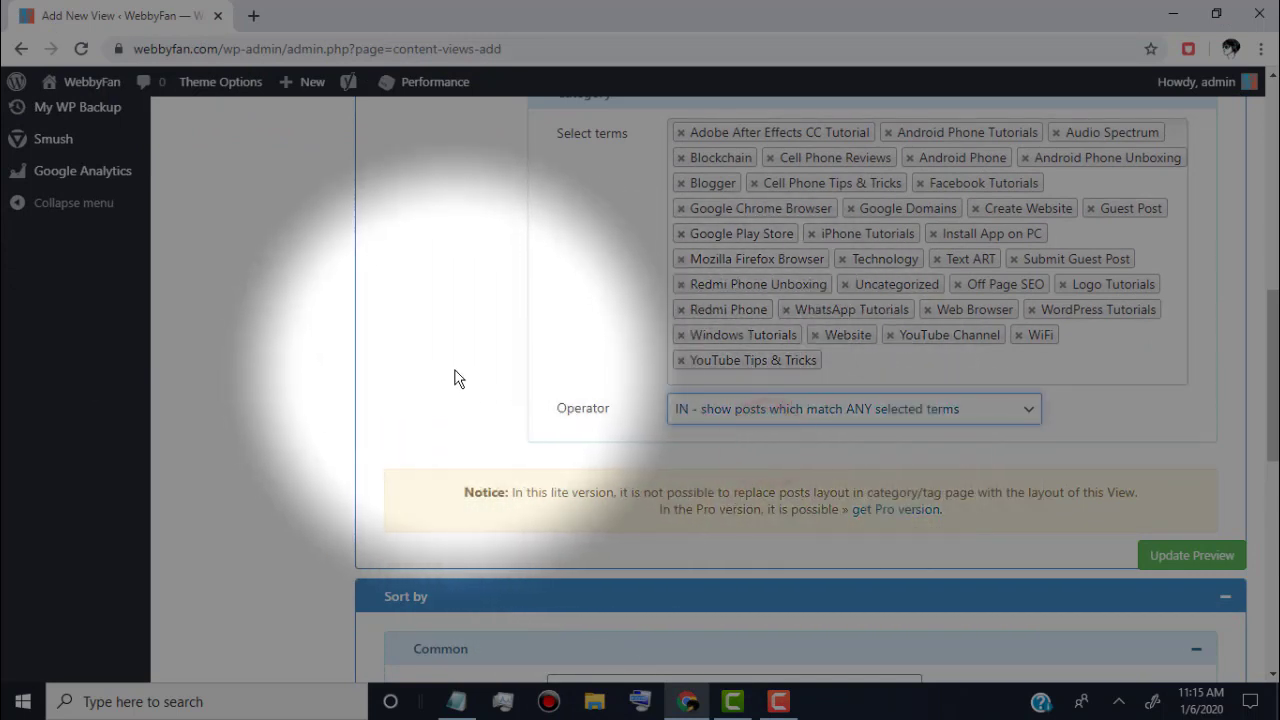
scroll(454, 378, "down", 4)
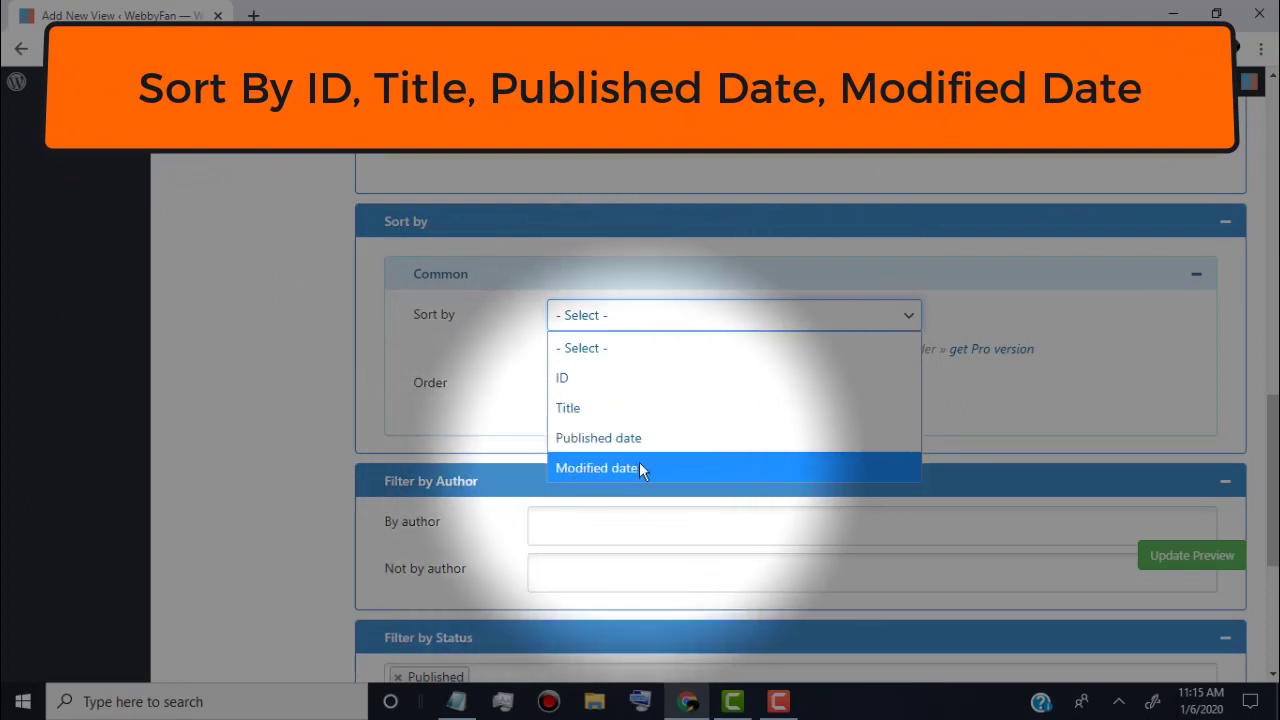
left_click(634, 437)
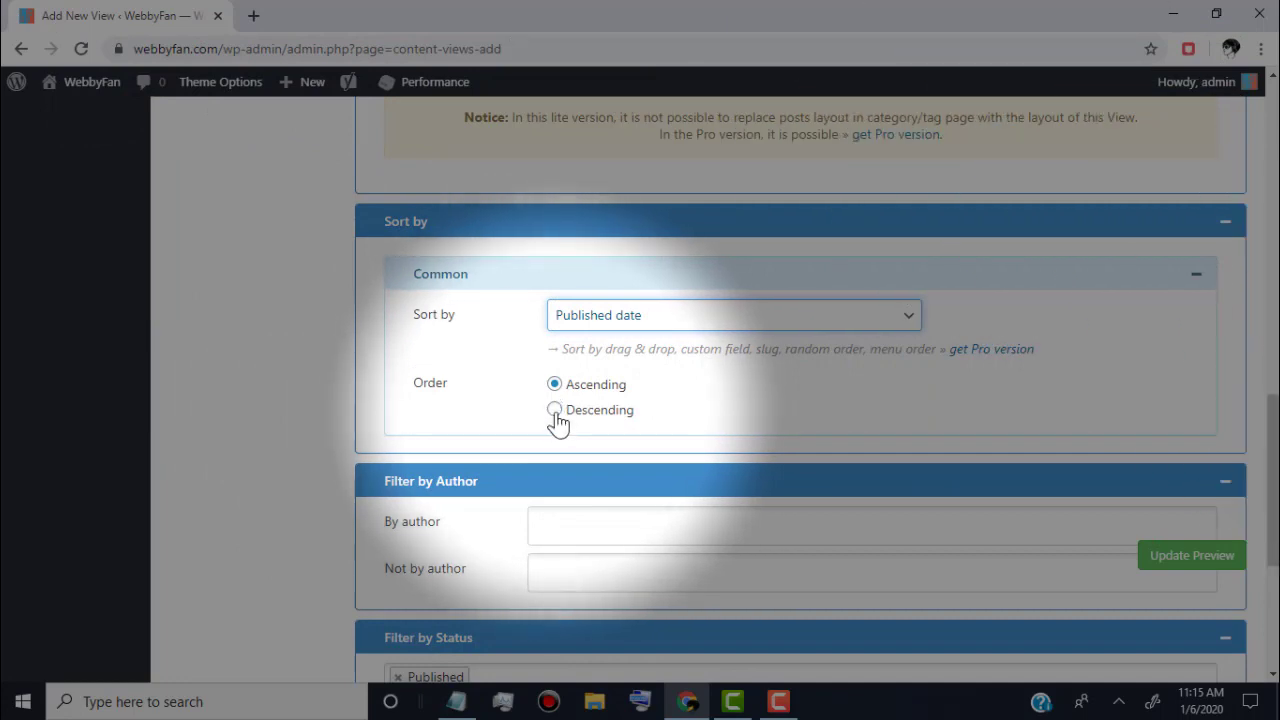
left_click(554, 410)
left_click(555, 385)
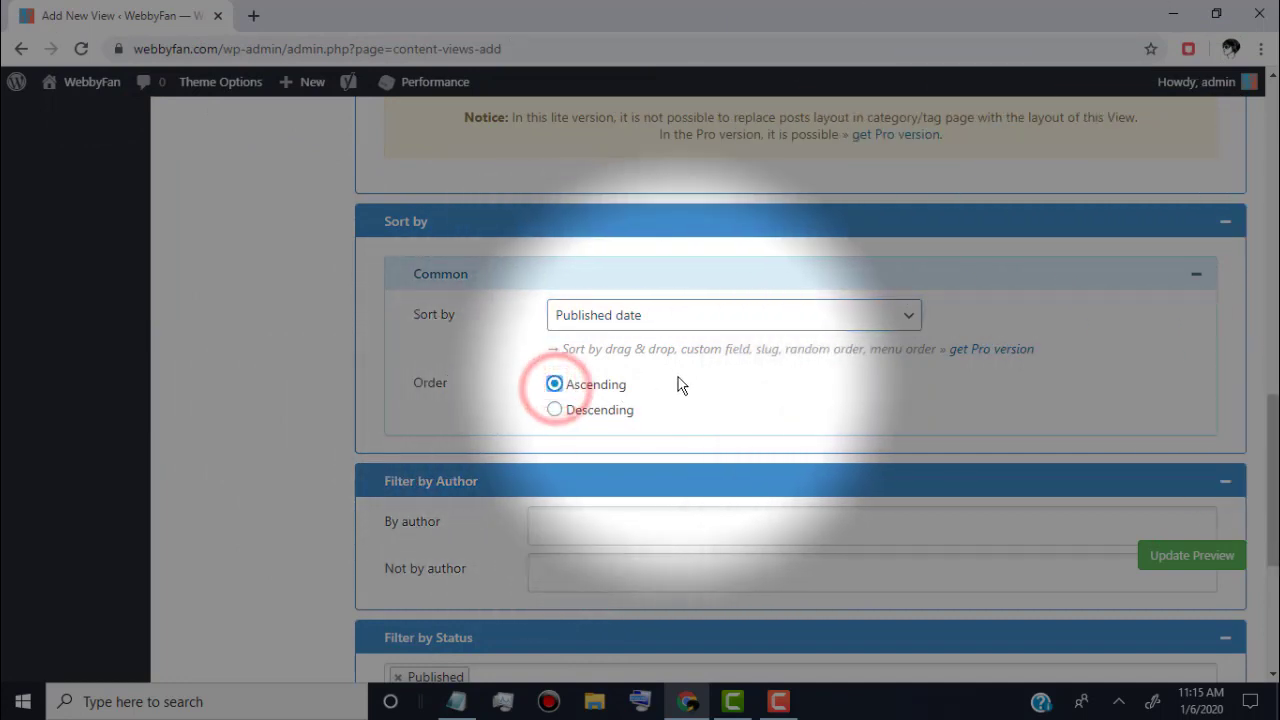
Save the view with its filter settings and choose Grid as its display layout
scroll(677, 386, "down", 2)
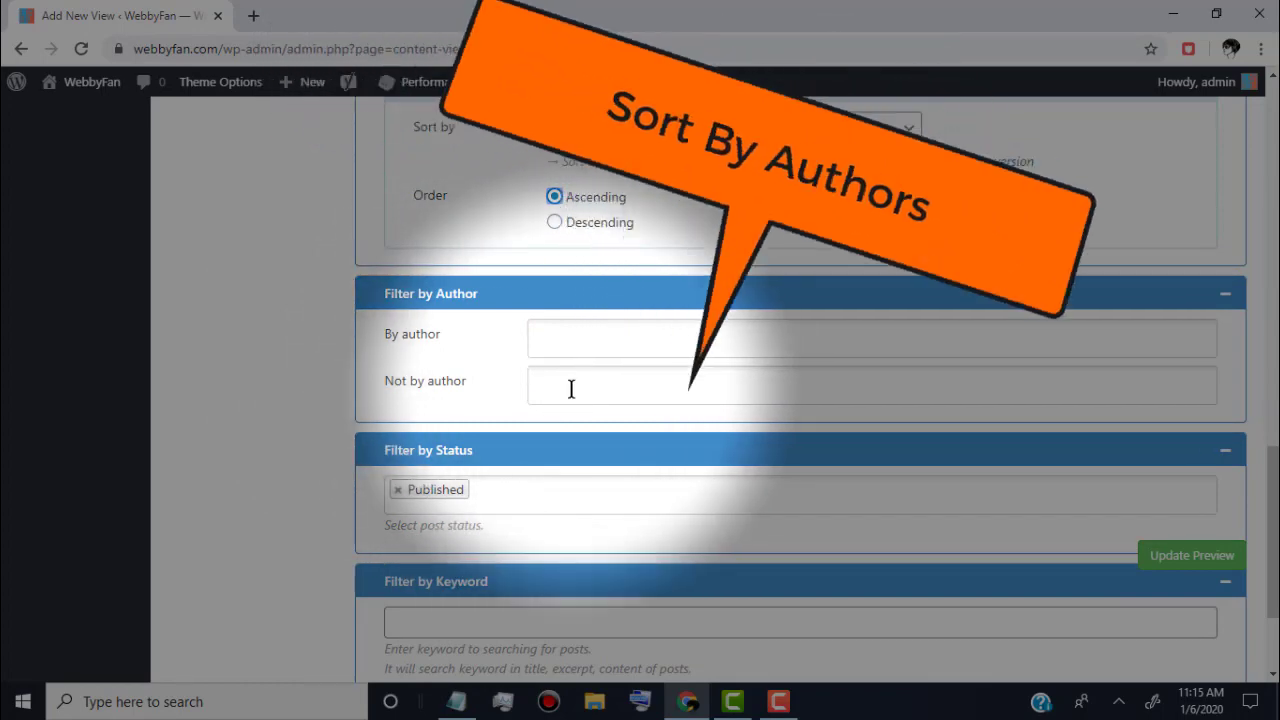
scroll(571, 389, "down", 2)
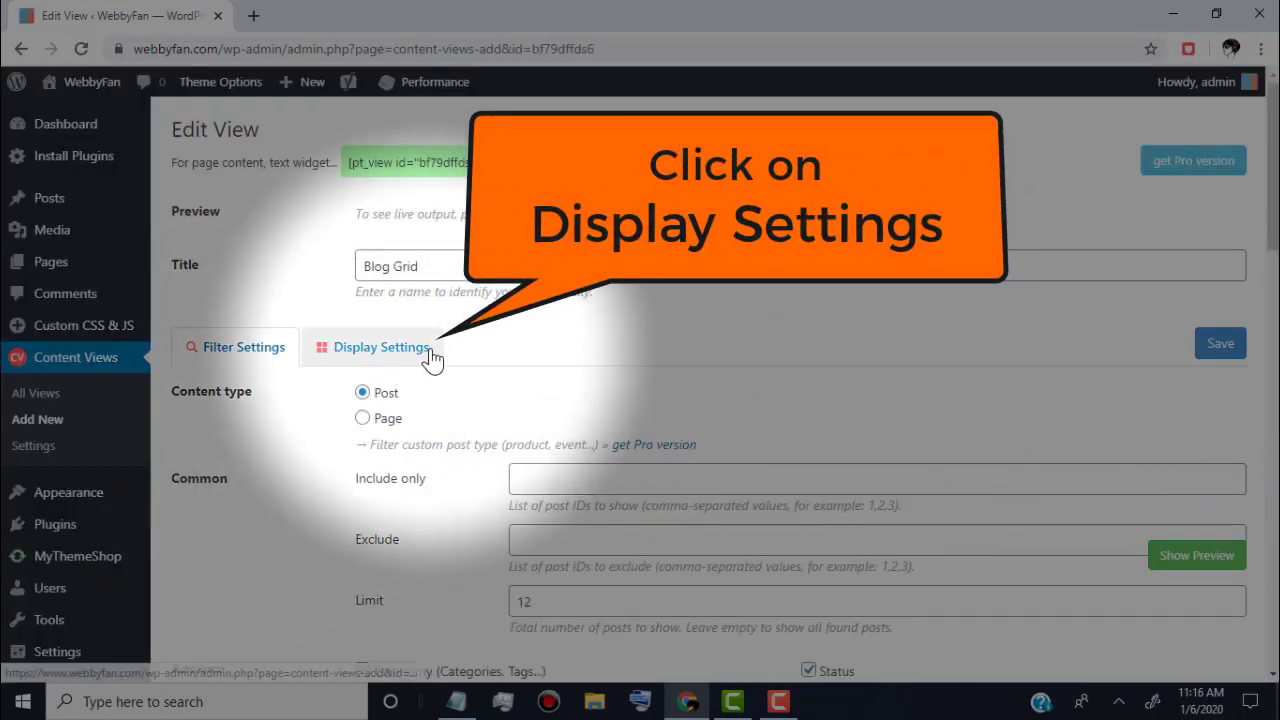
left_click(410, 355)
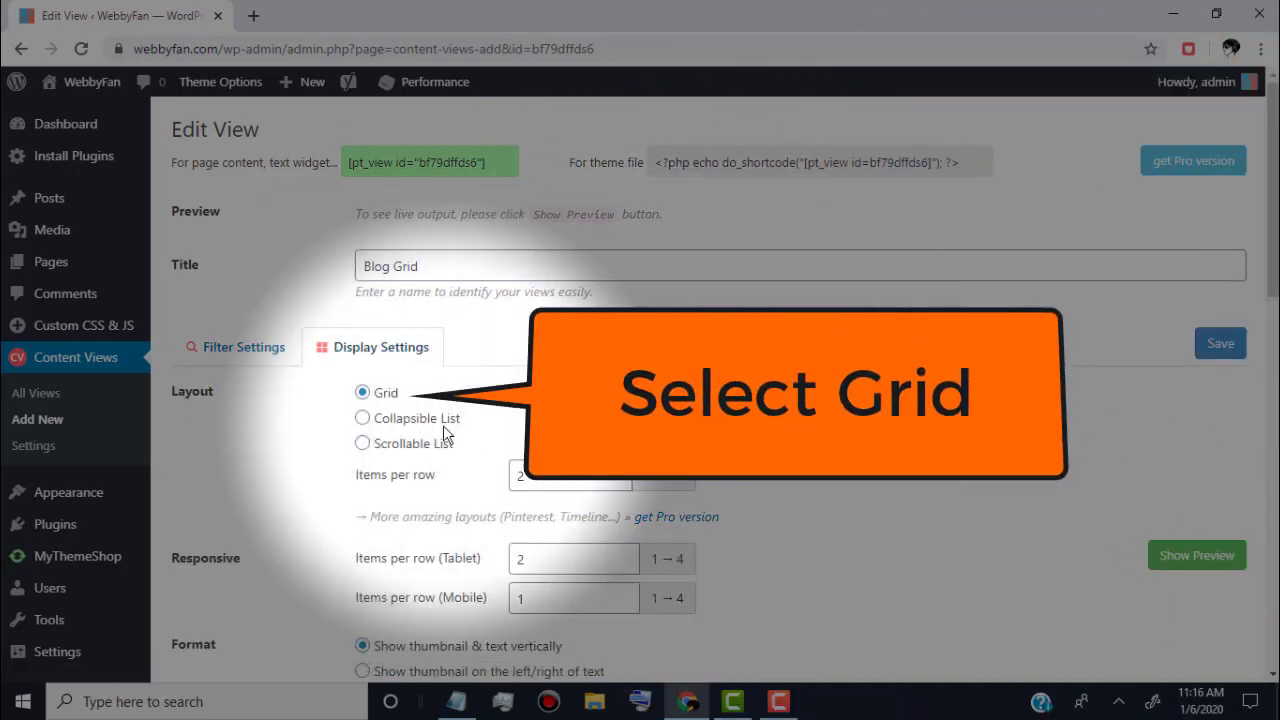
left_click(361, 393)
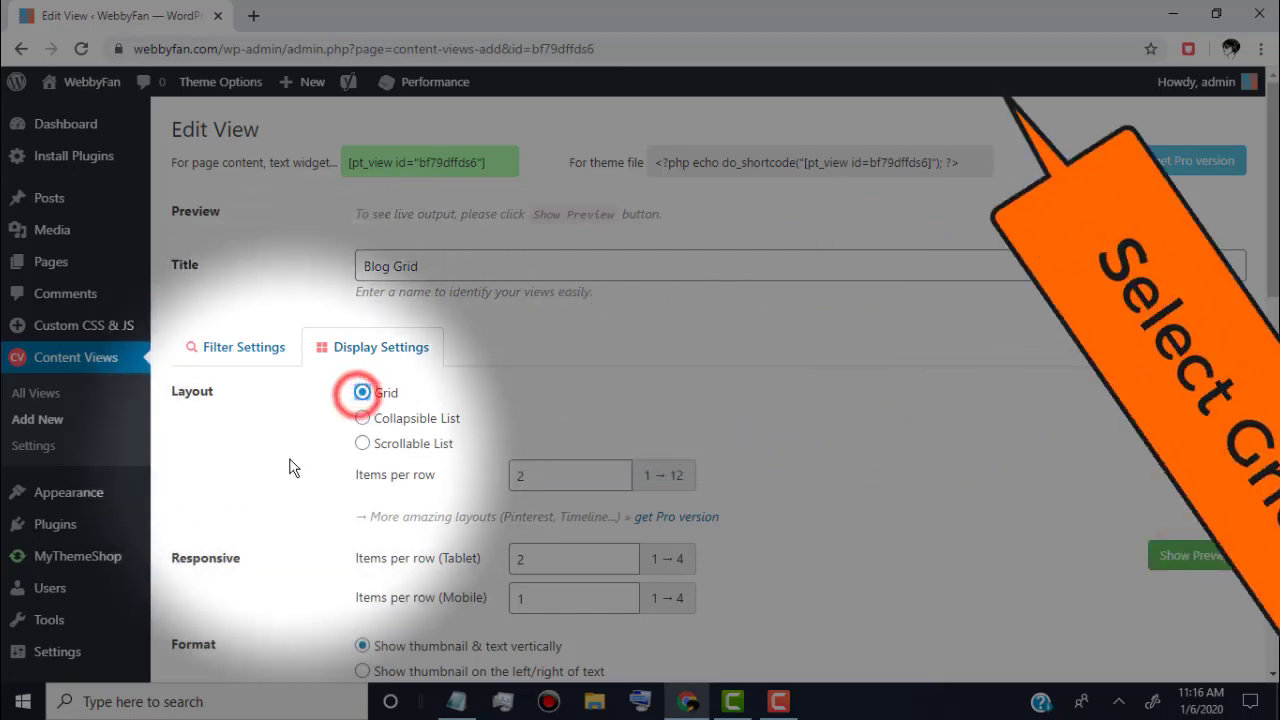
Set the grid to 3 items per row and the format to Show thumbnail & text vertically
scroll(751, 453, "down", 2)
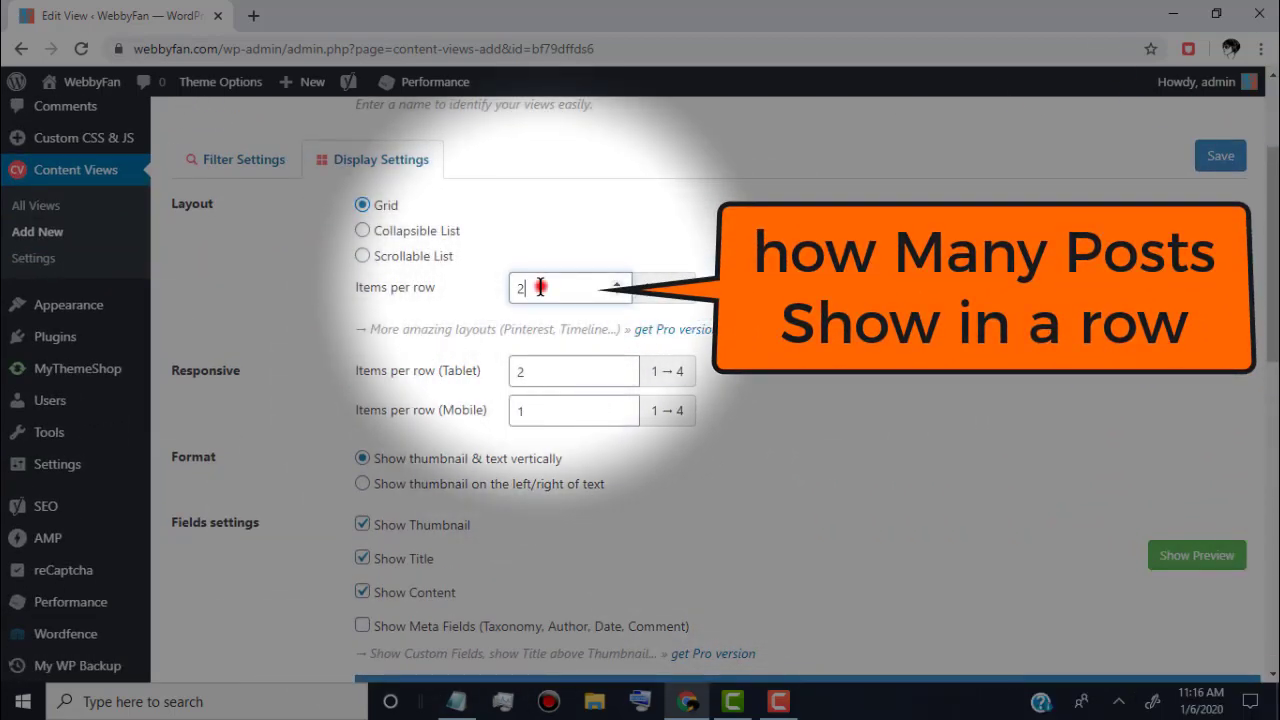
key("BackSpace")
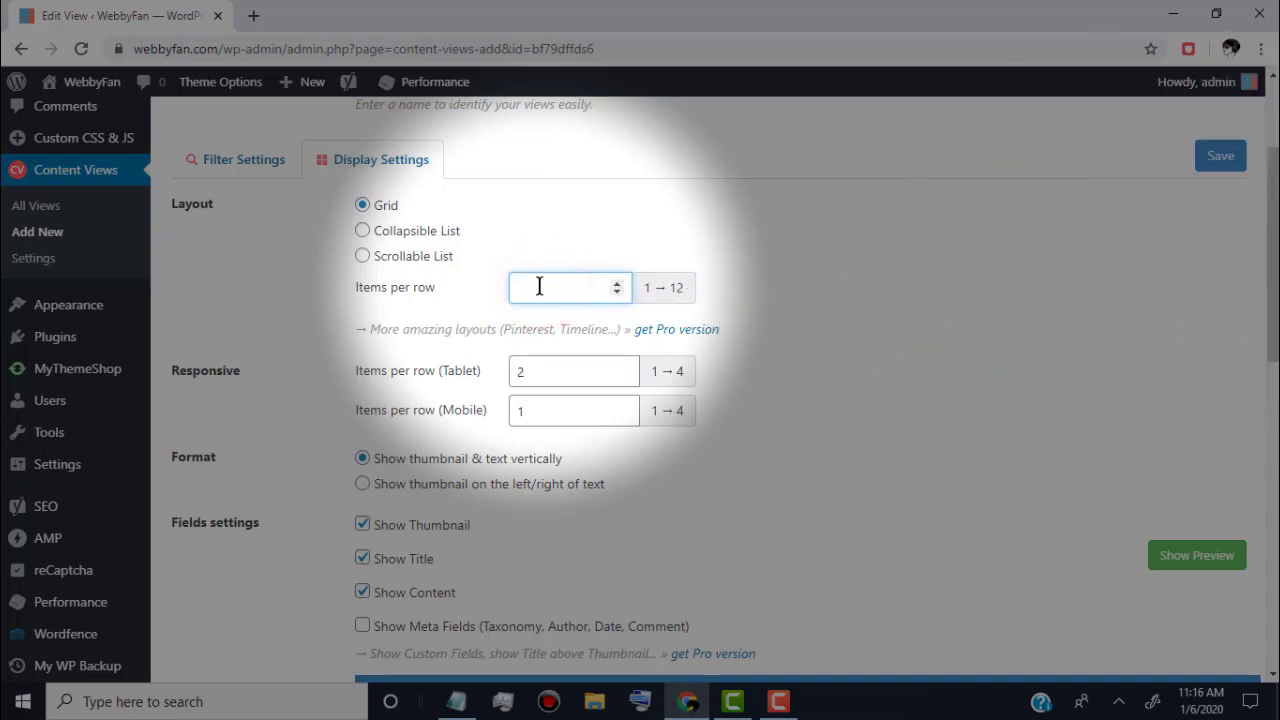
type("3")
left_click(754, 305)
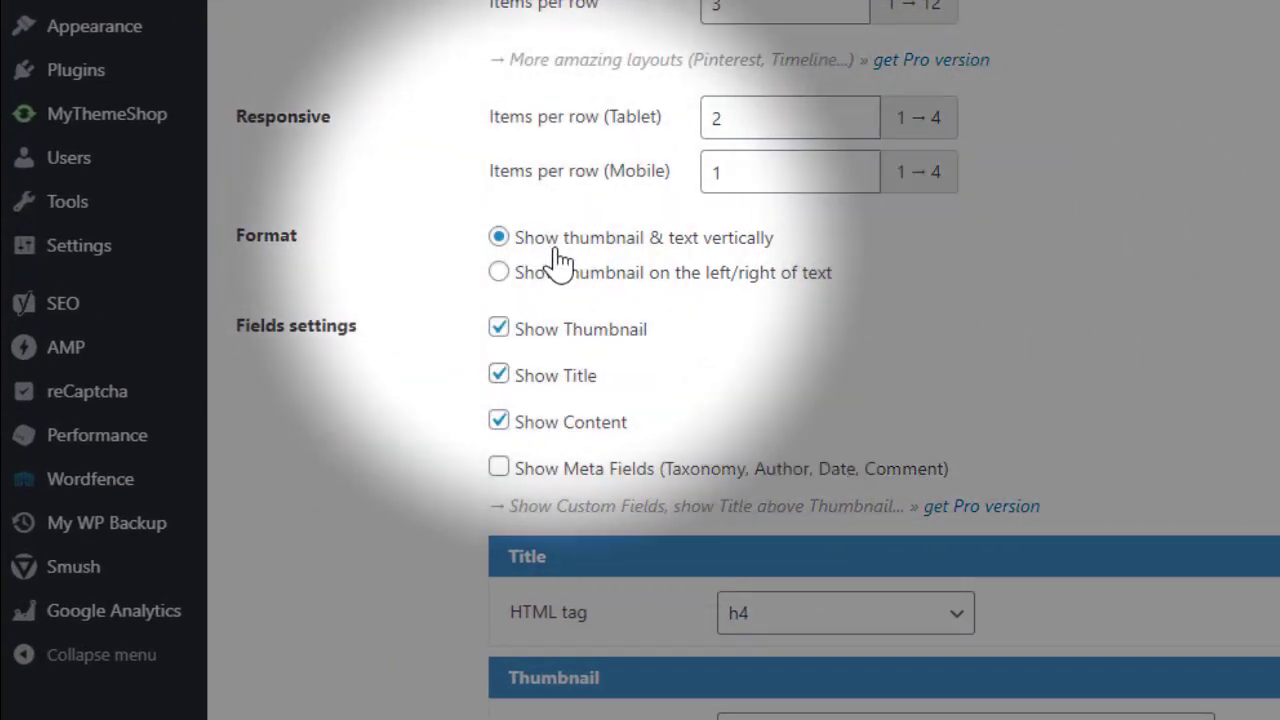
left_click(498, 237)
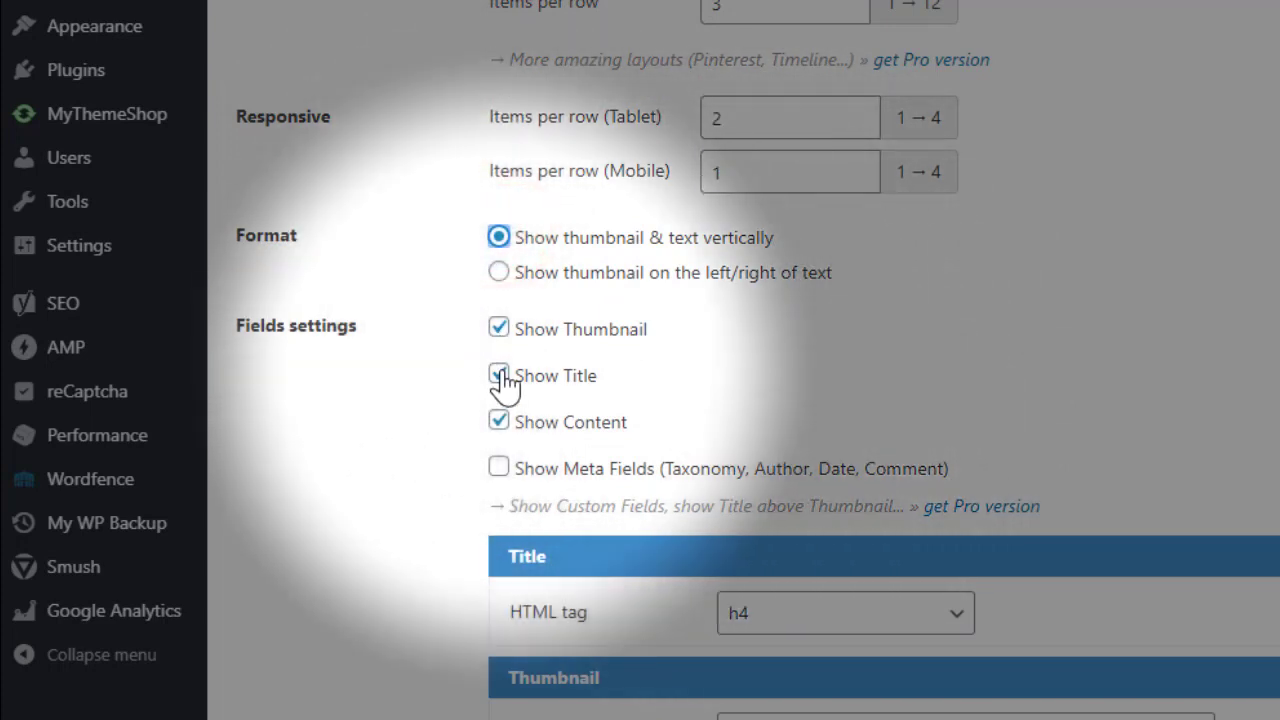
Hide the post content in the view's fields settings and set the title's HTML tag to h3
left_click(498, 422)
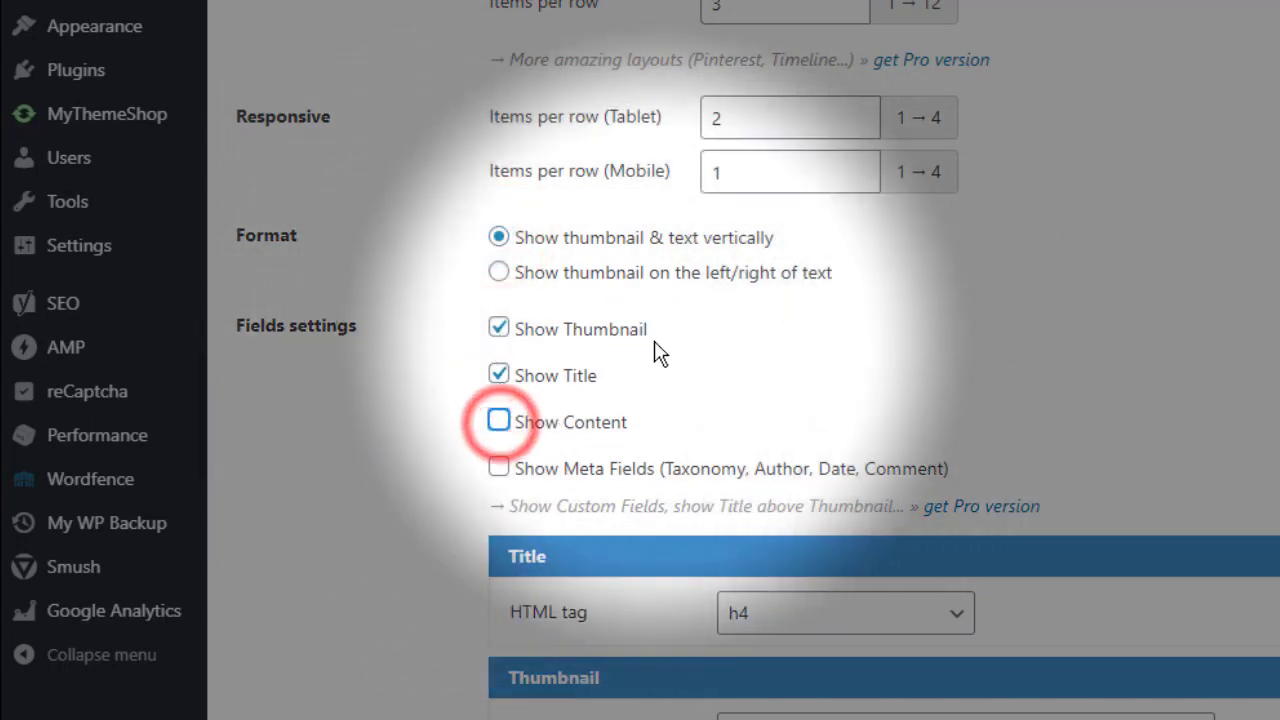
scroll(406, 414, "down", 3)
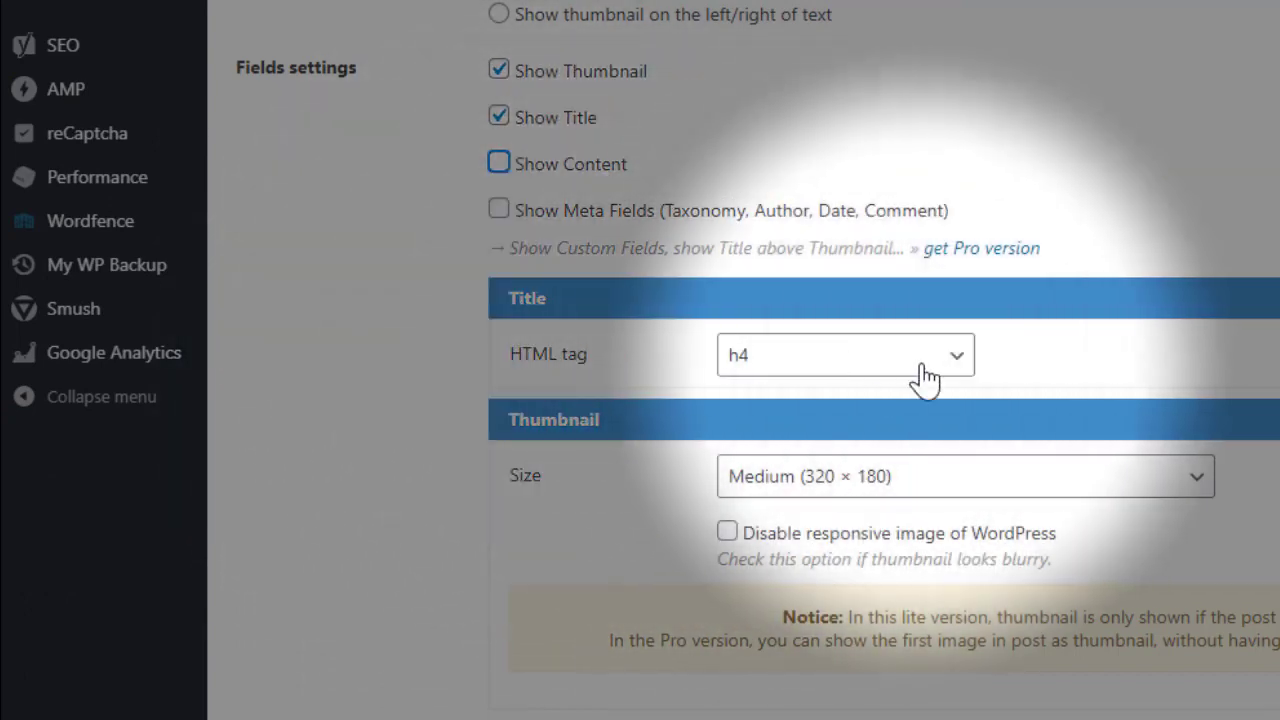
left_click(920, 355)
left_click(840, 483)
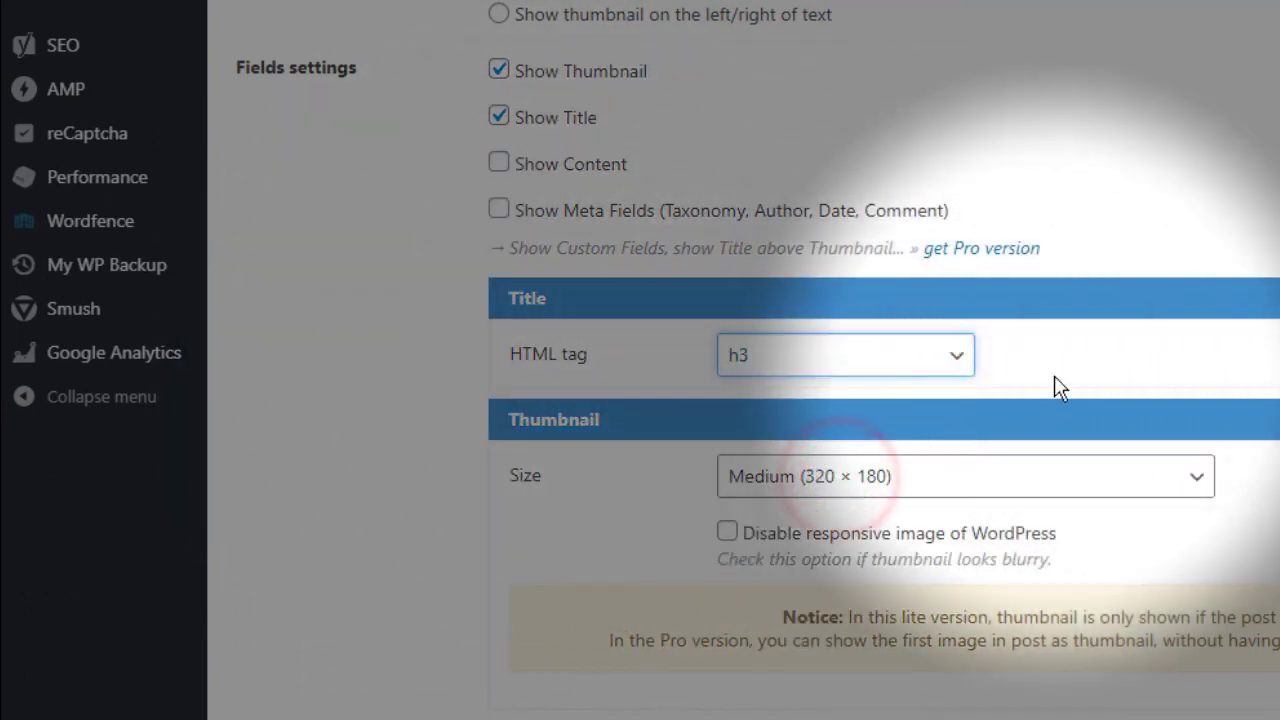
Choose Medium (320 × 180) as the thumbnail size for the grid items
scroll(594, 443, "down", 3)
left_click(1014, 220)
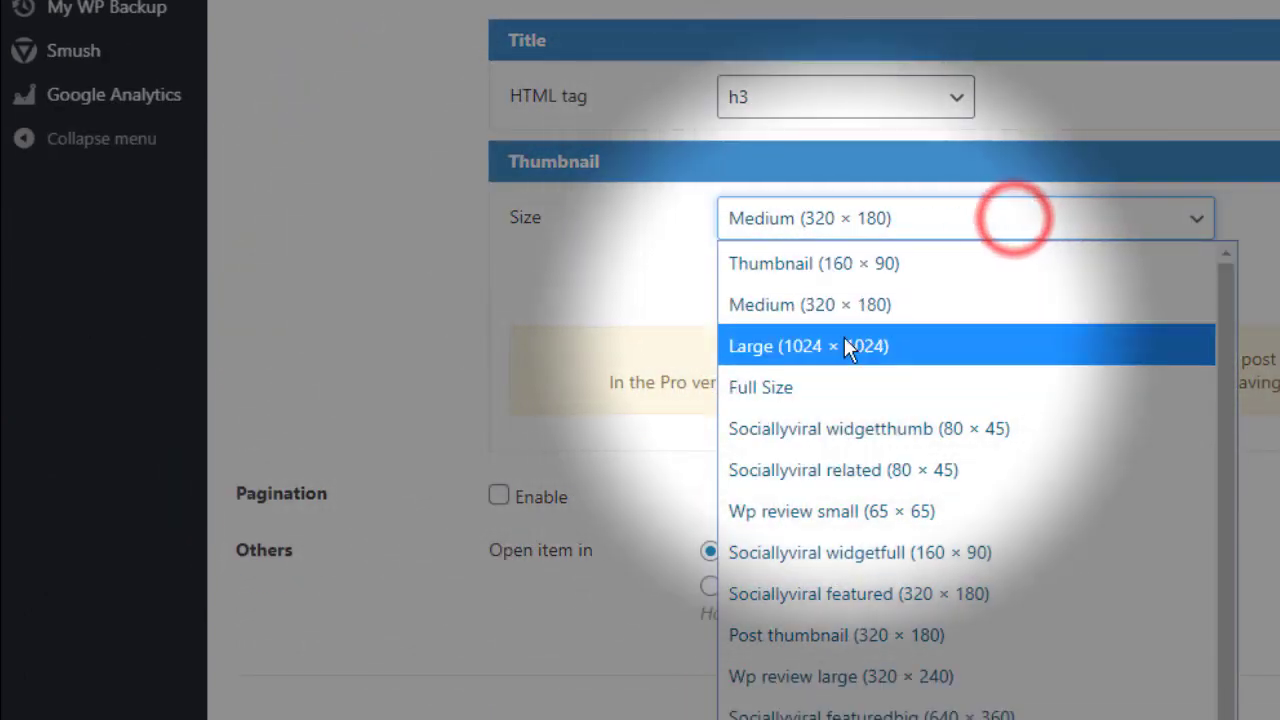
left_click(875, 310)
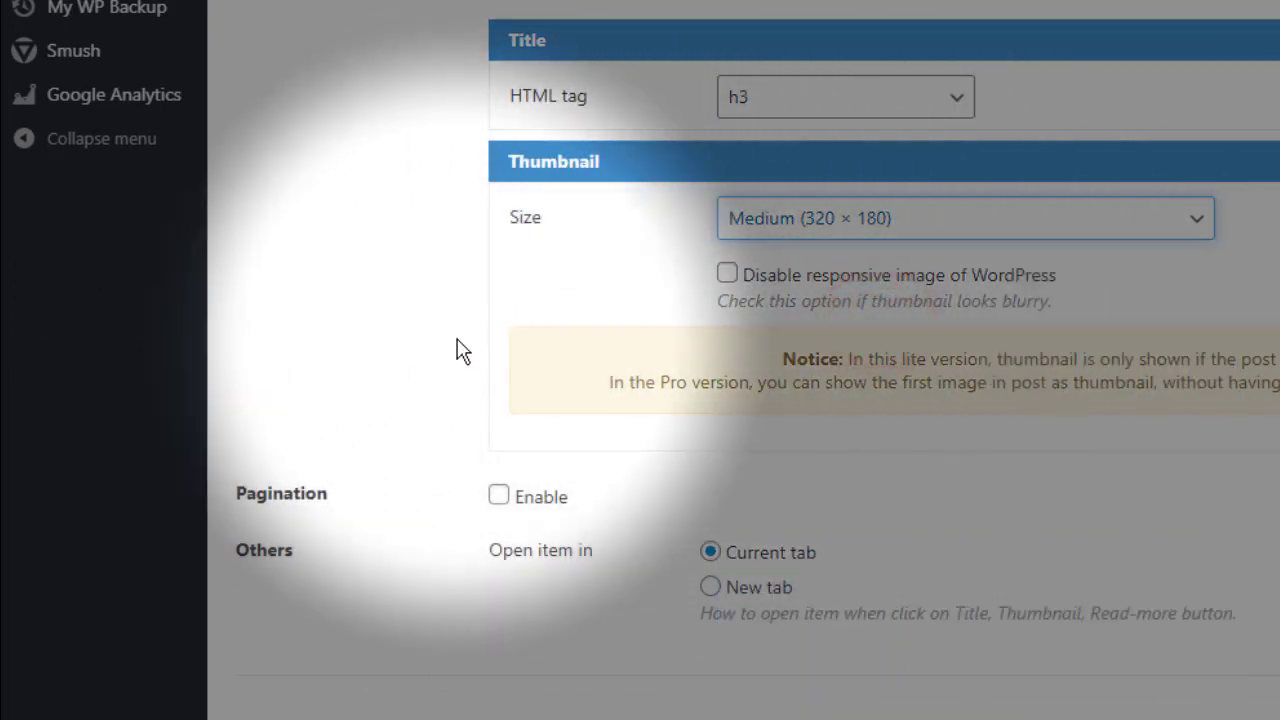
Turn pagination off and save the view with its display settings
scroll(457, 351, "down", 1)
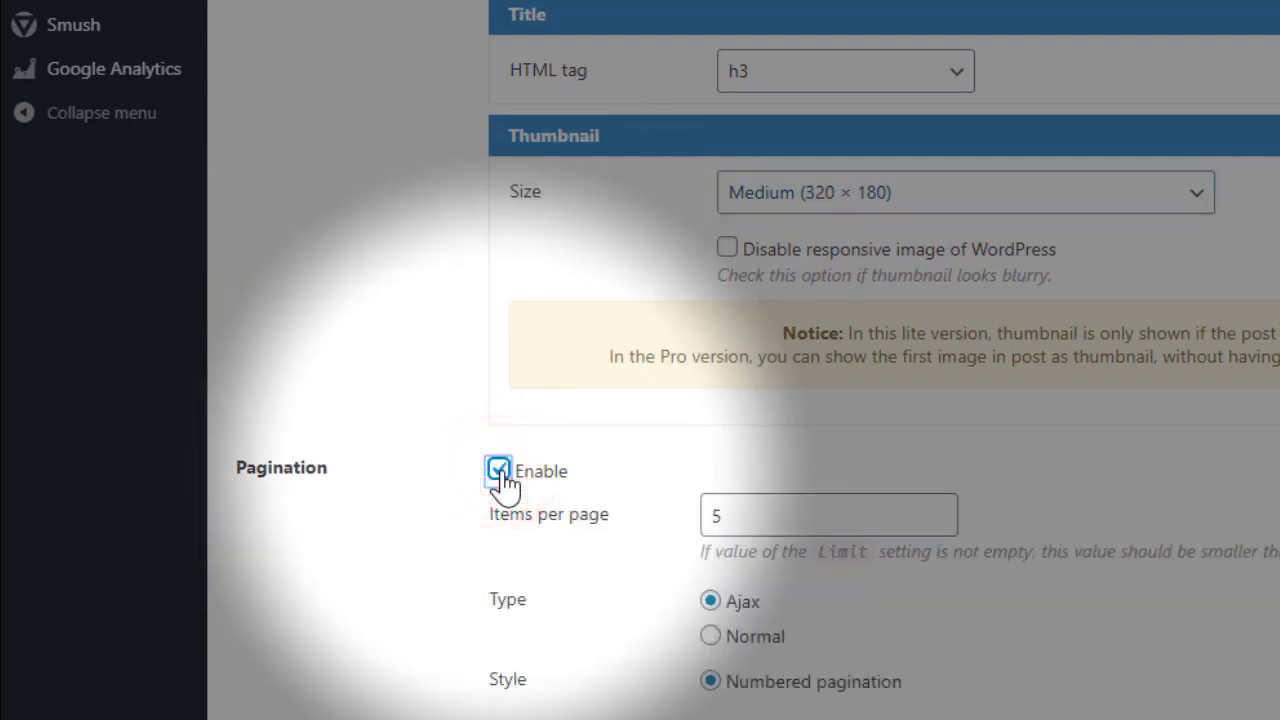
left_click(498, 470)
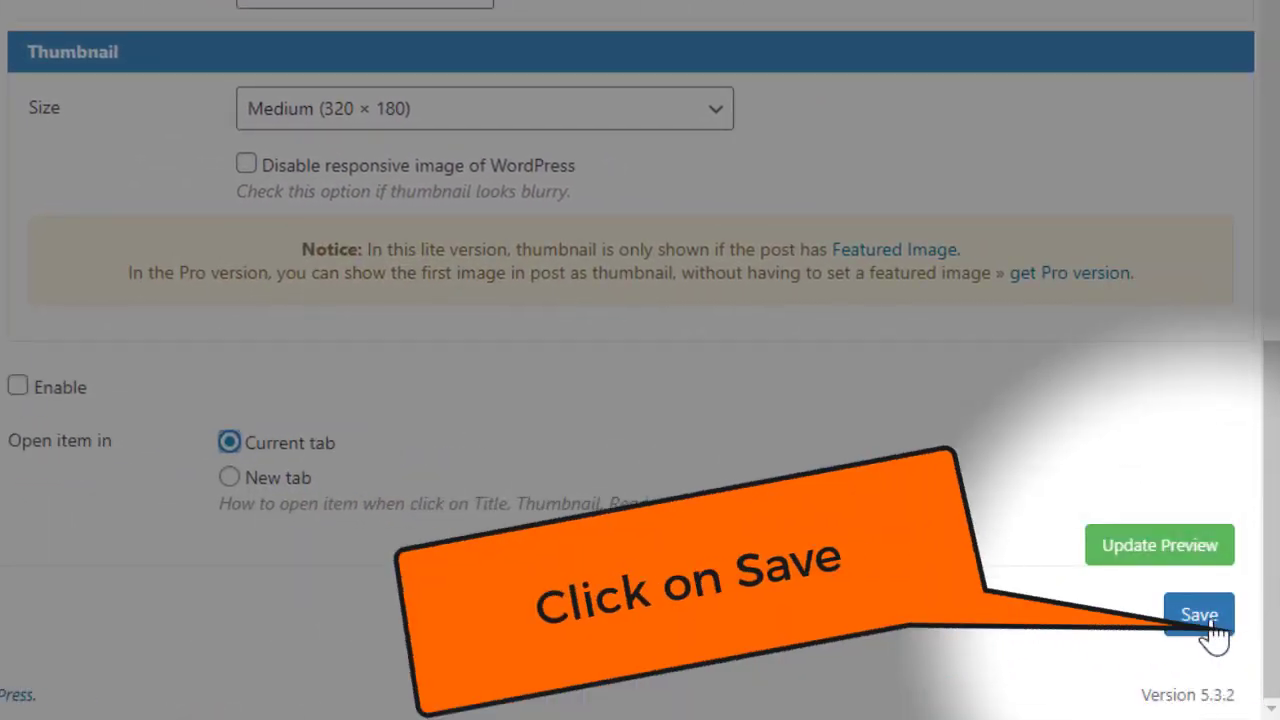
left_click(1194, 615)
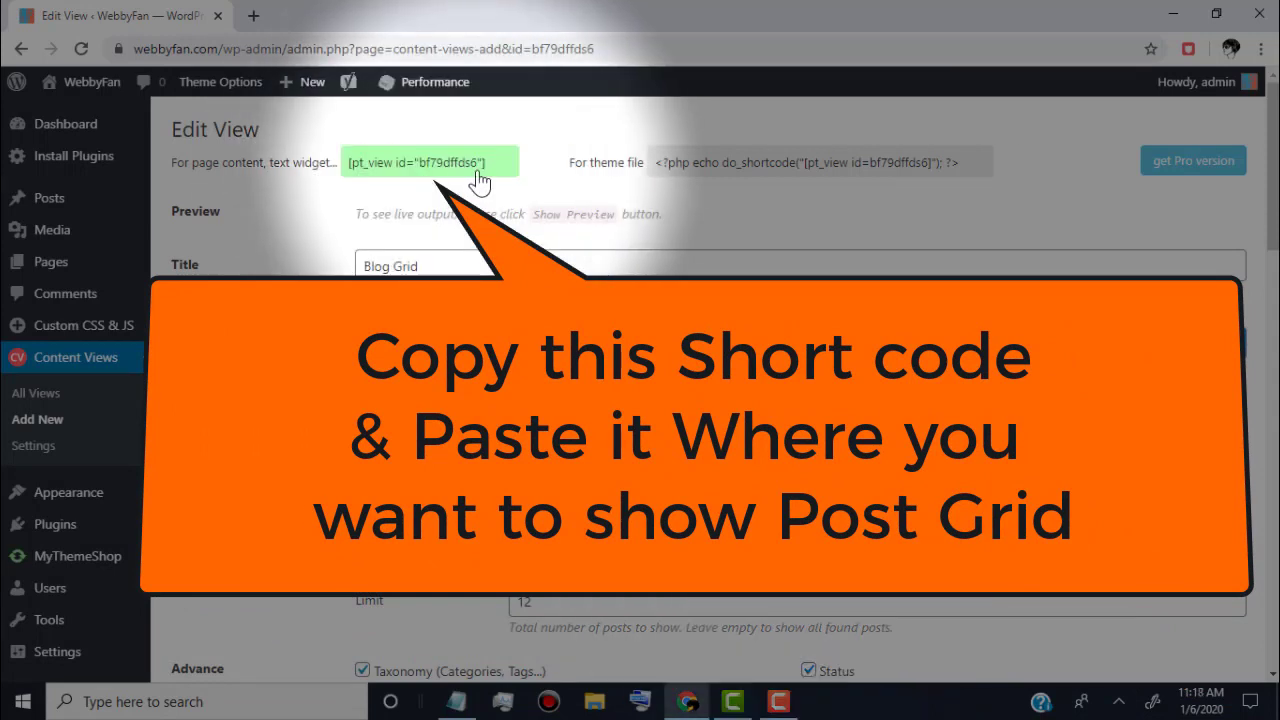
Copy the saved view's page-content shortcode [pt_view id="bf79dffds6"]
left_click(482, 166)
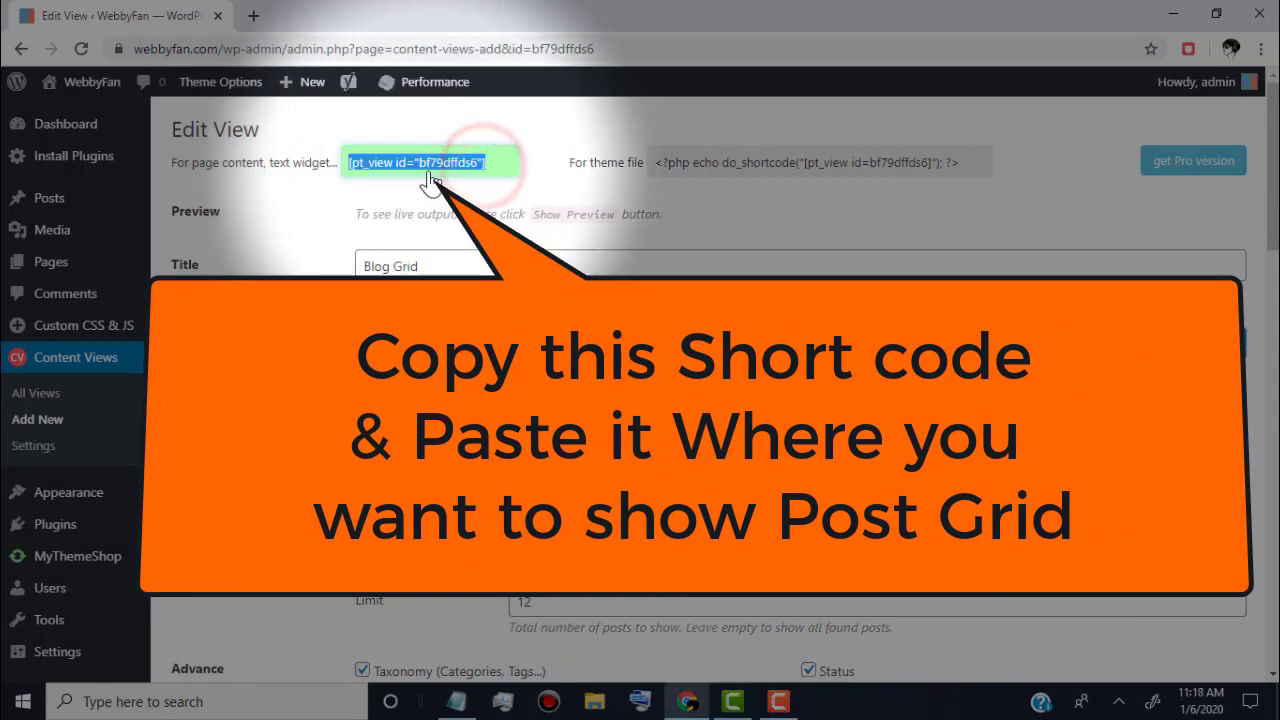
right_click(440, 172)
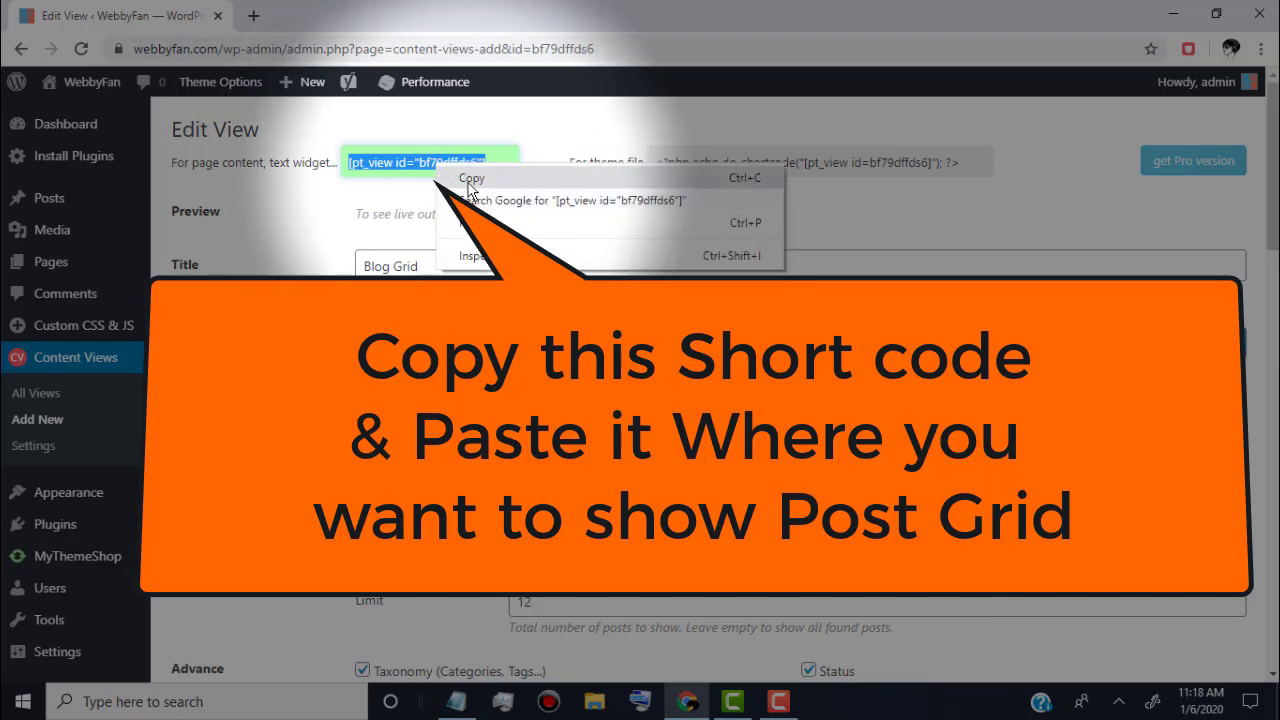
left_click(462, 190)
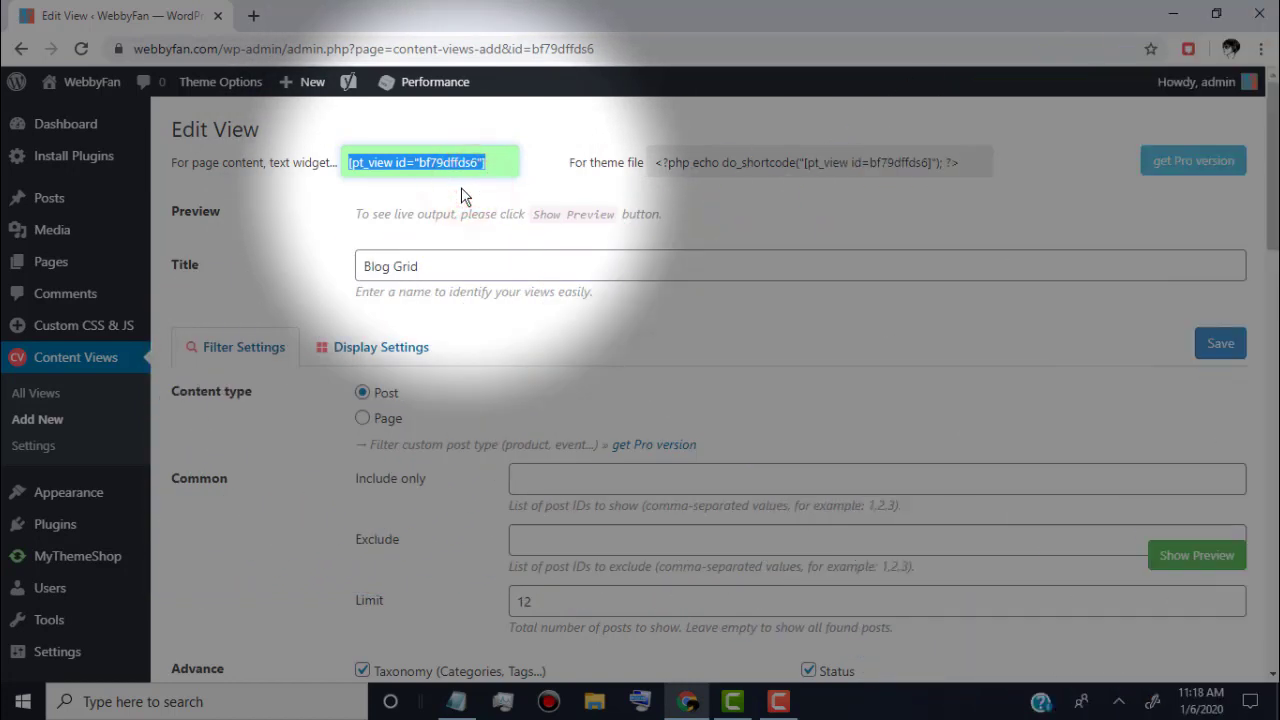
Create a new post titled "Blog Posts"
mouse_move(48, 198)
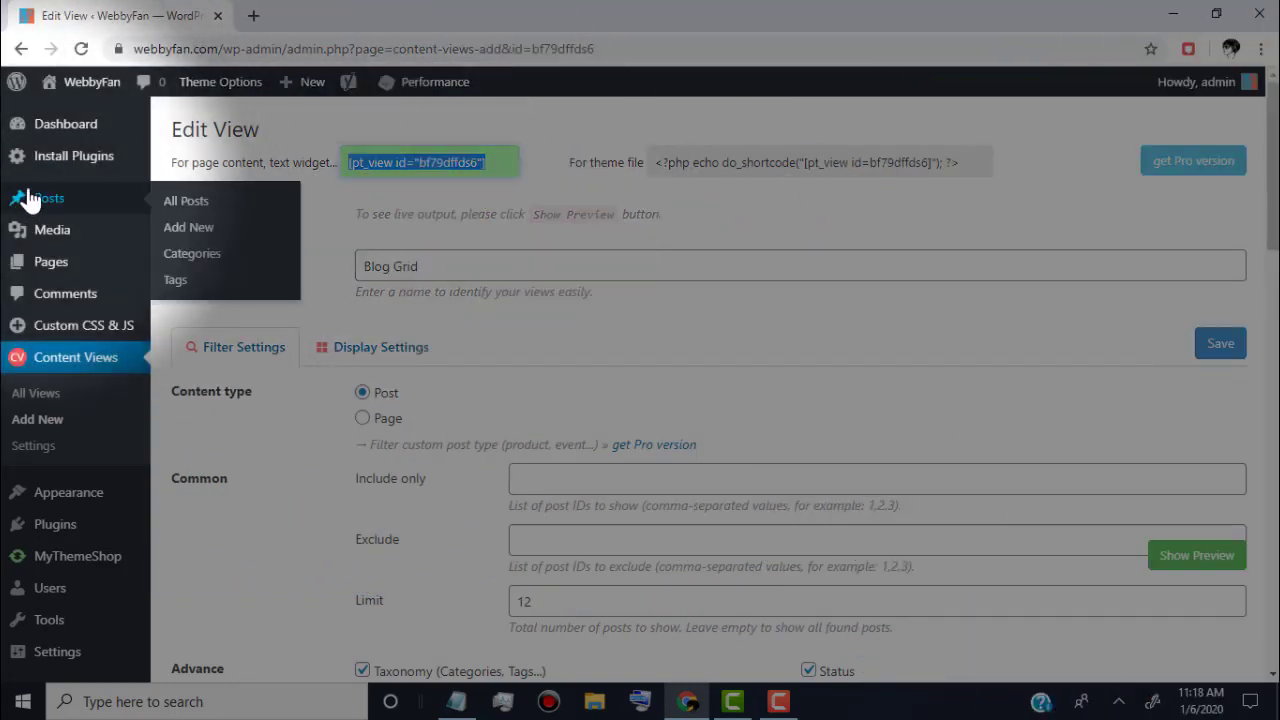
left_click(190, 226)
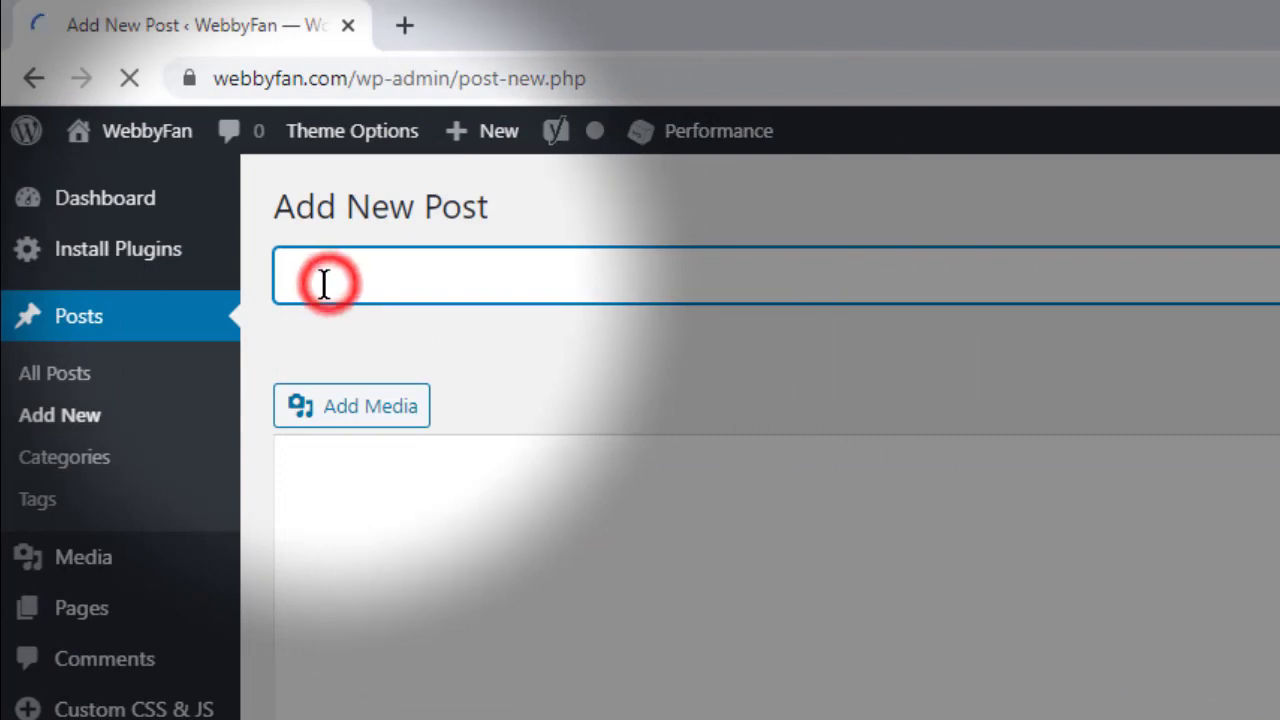
type("Blog Posts")
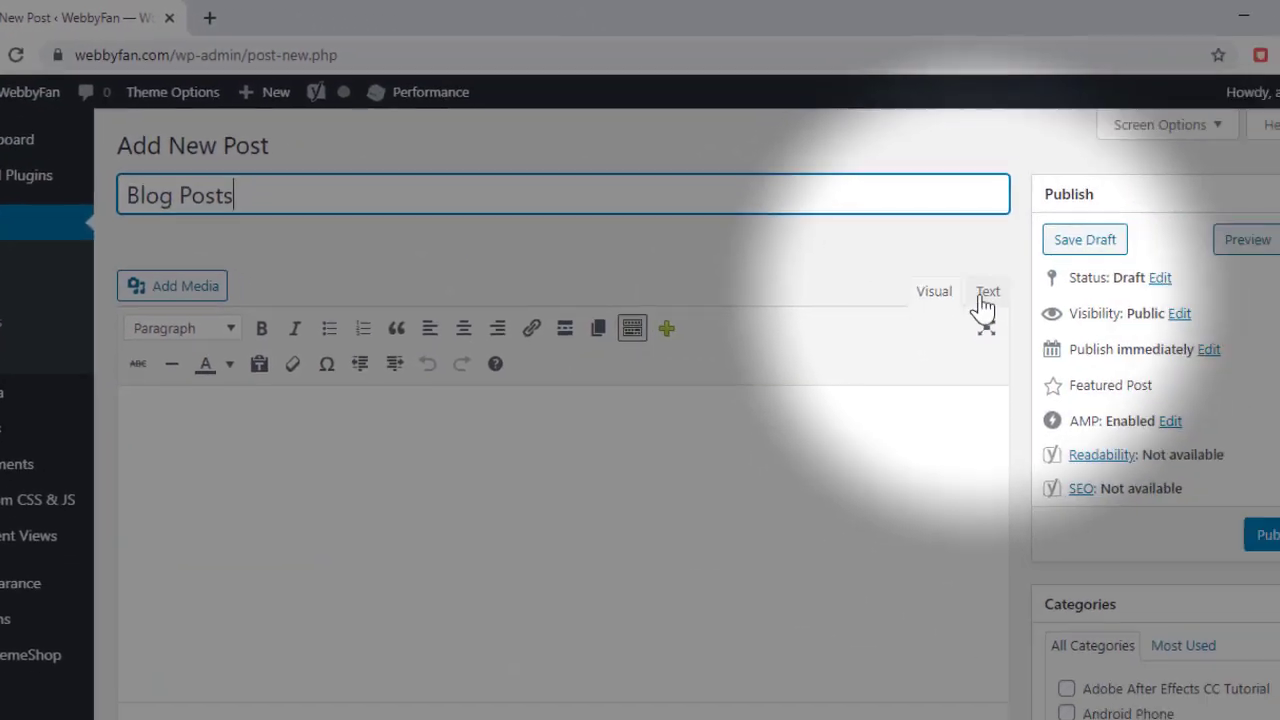
Paste the copied view shortcode into the post body in the plain text editor and publish the post
left_click(983, 289)
left_click(423, 380)
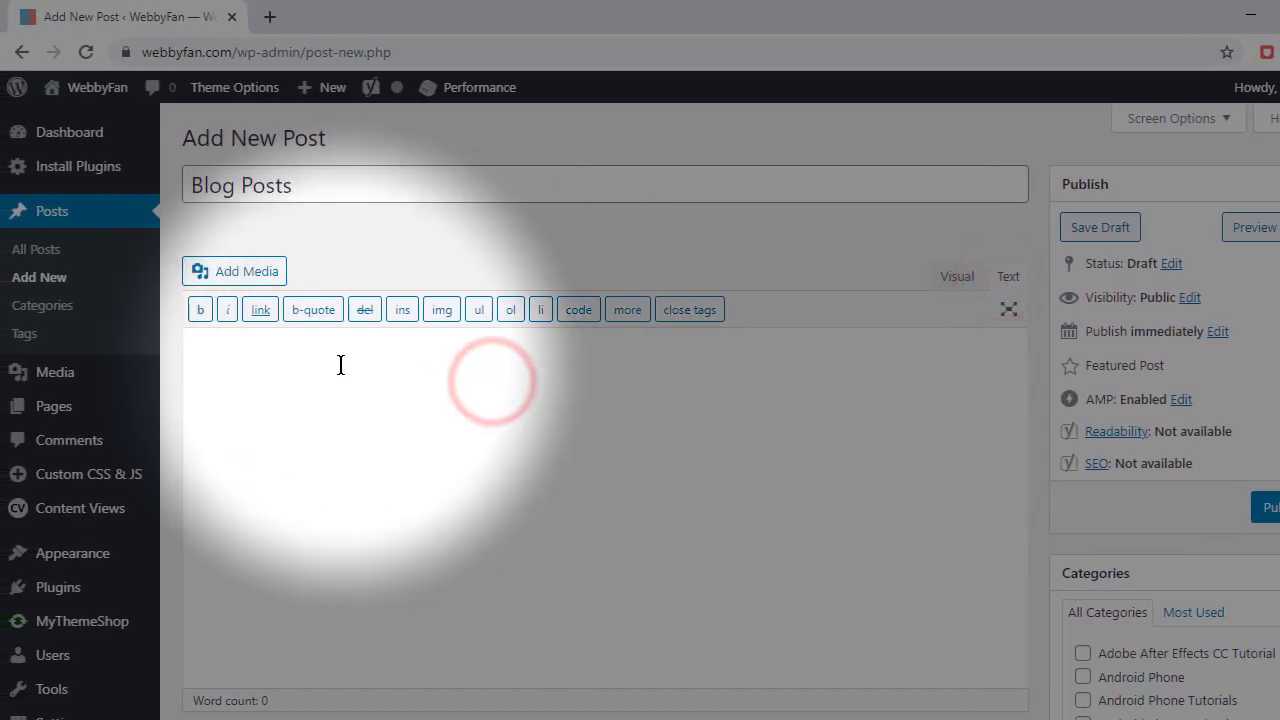
right_click(333, 364)
left_click(365, 519)
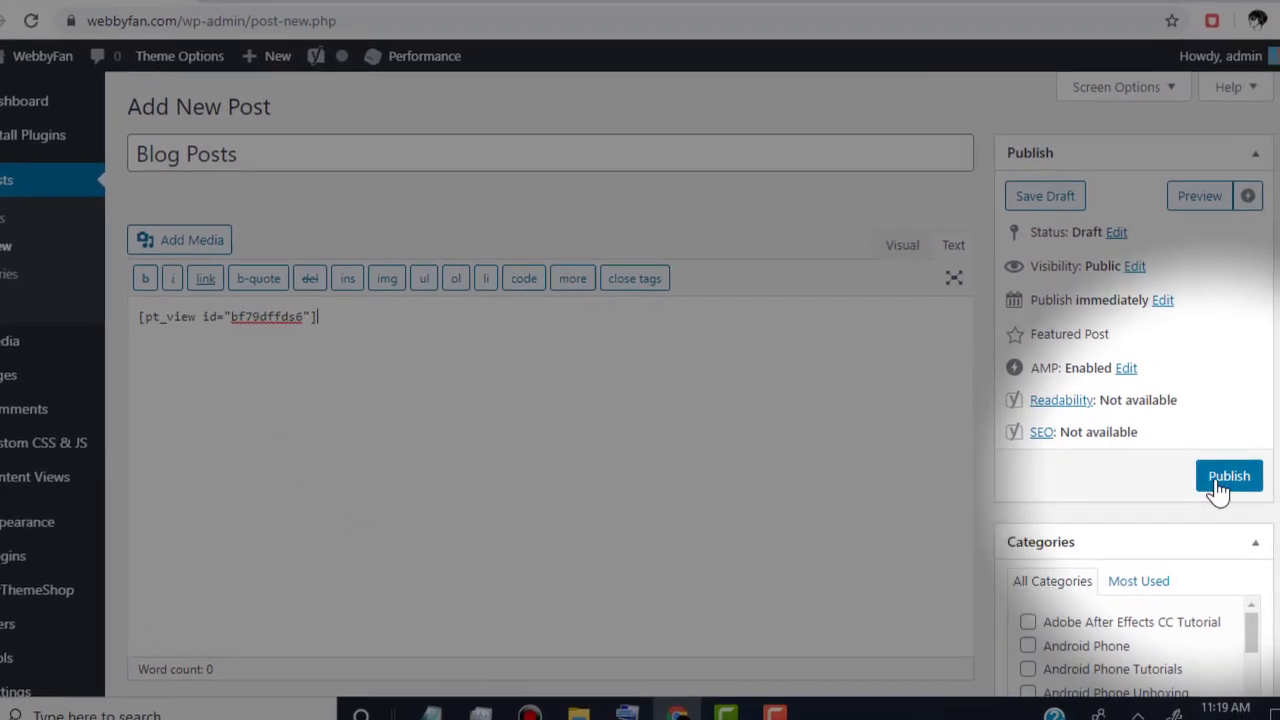
left_click(1272, 510)
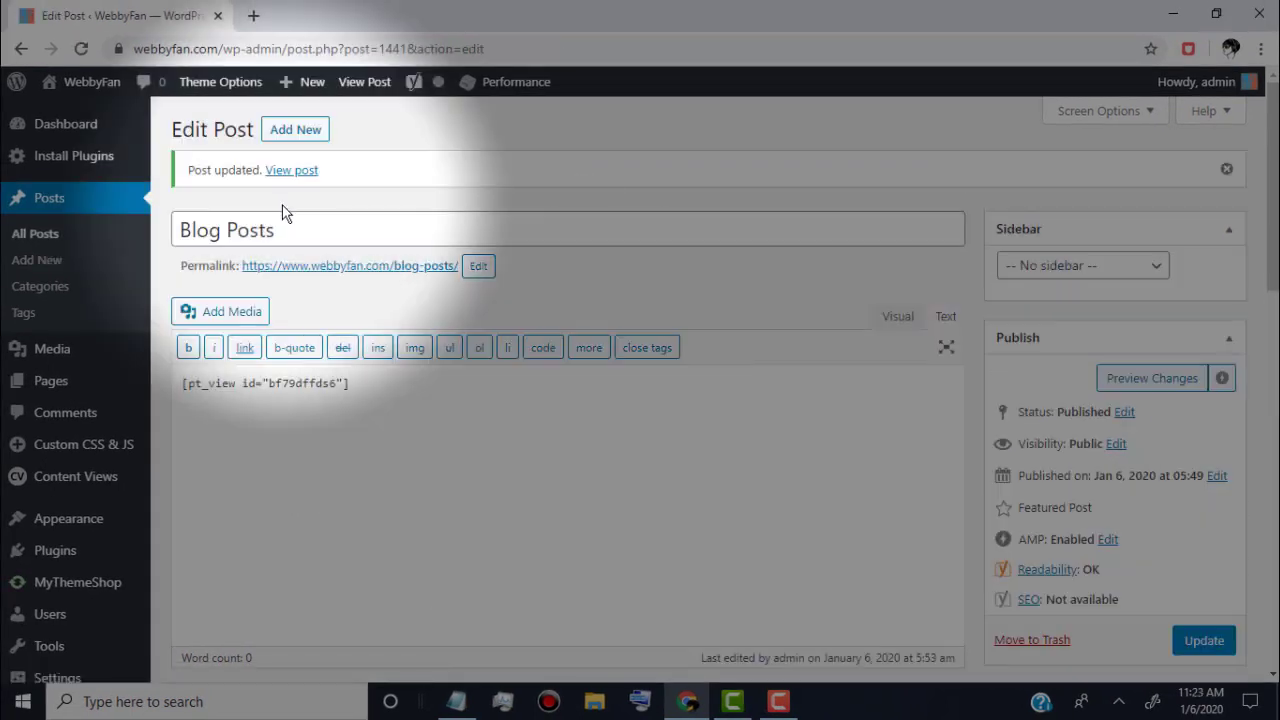
Open the published Blog Posts page in a new tab and examine the layout, thumbnails and titles of its post grid
right_click(301, 185)
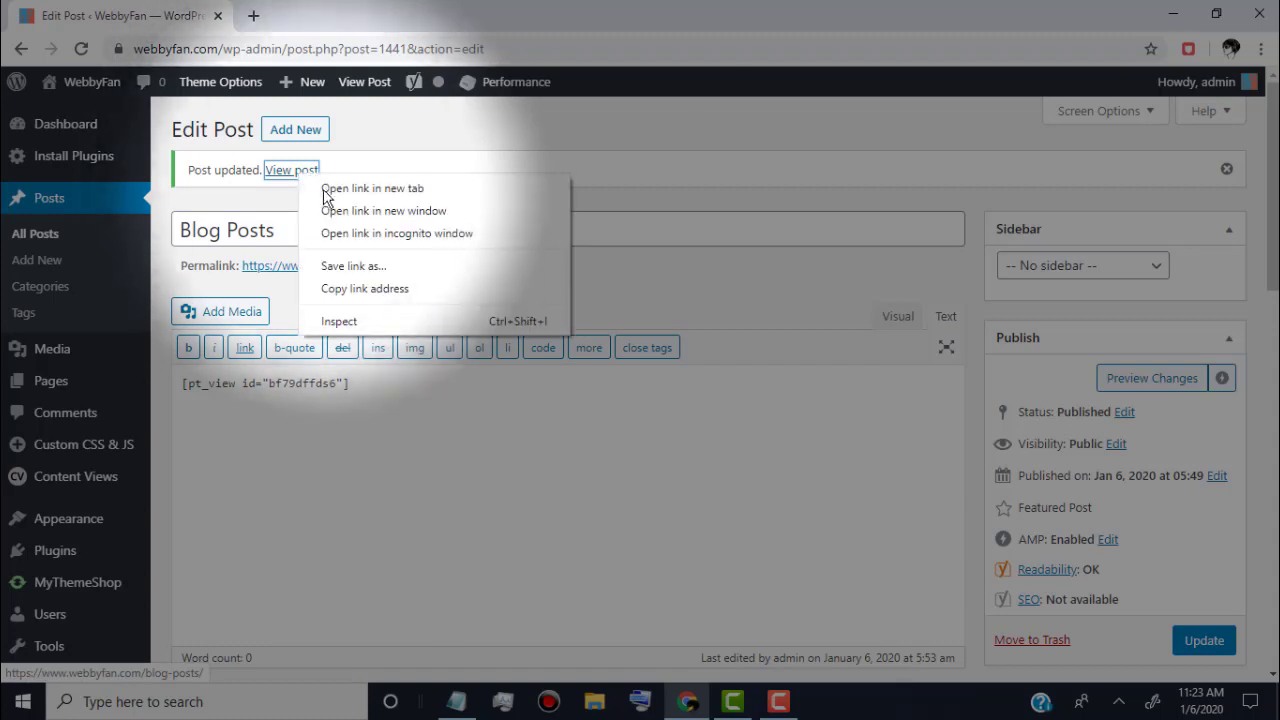
left_click(350, 188)
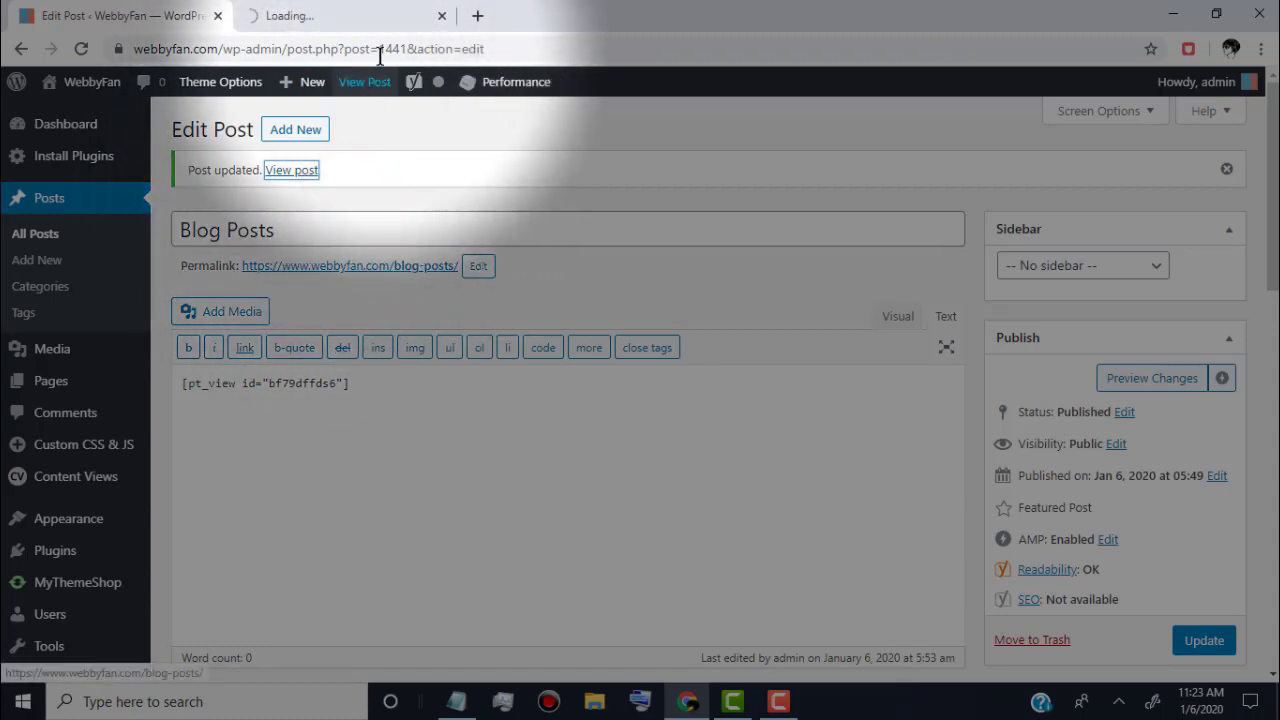
left_click(391, 20)
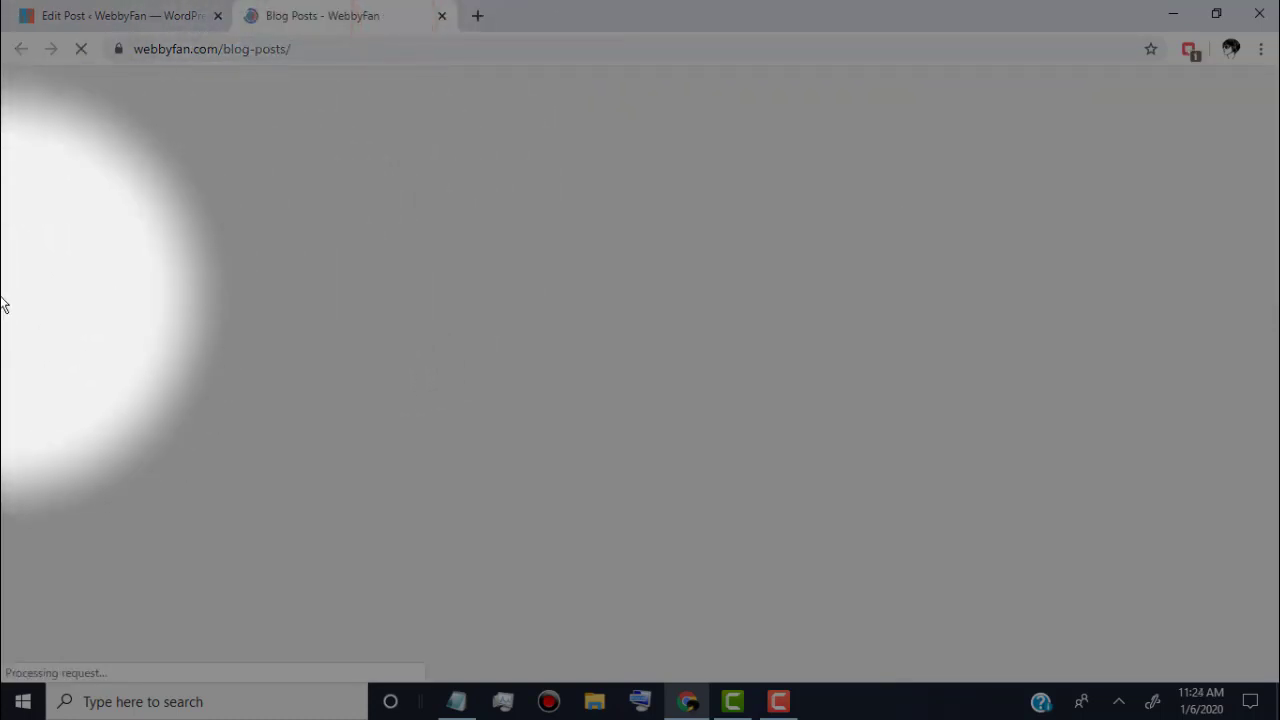
scroll(33, 293, "down", 4)
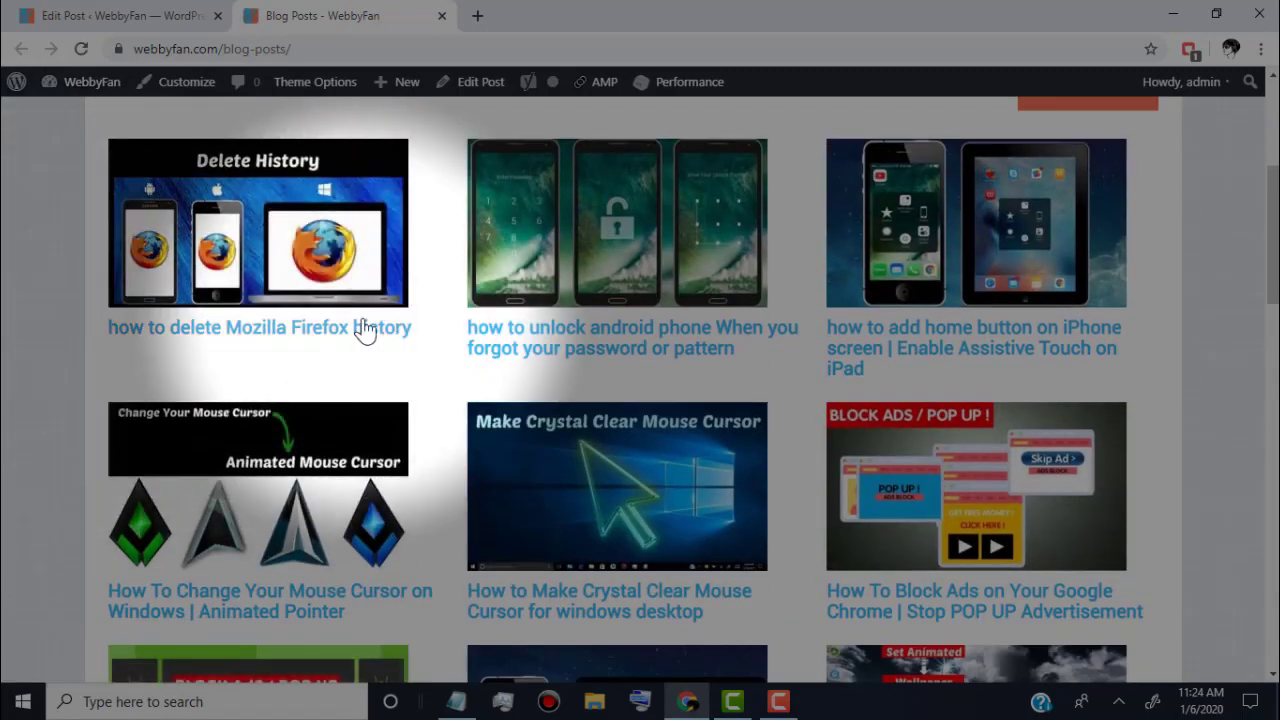
scroll(363, 329, "down", 5)
scroll(110, 358, "down", 3)
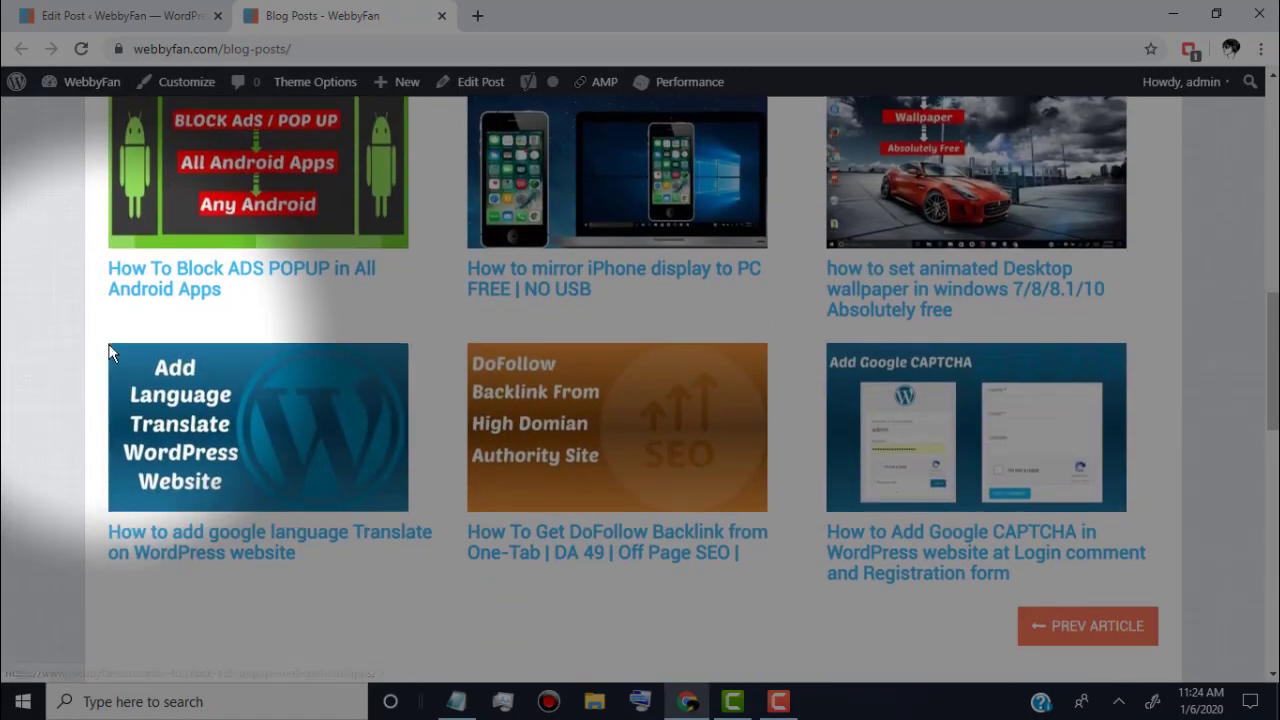
scroll(110, 357, "up", 6)
scroll(113, 355, "up", 2)
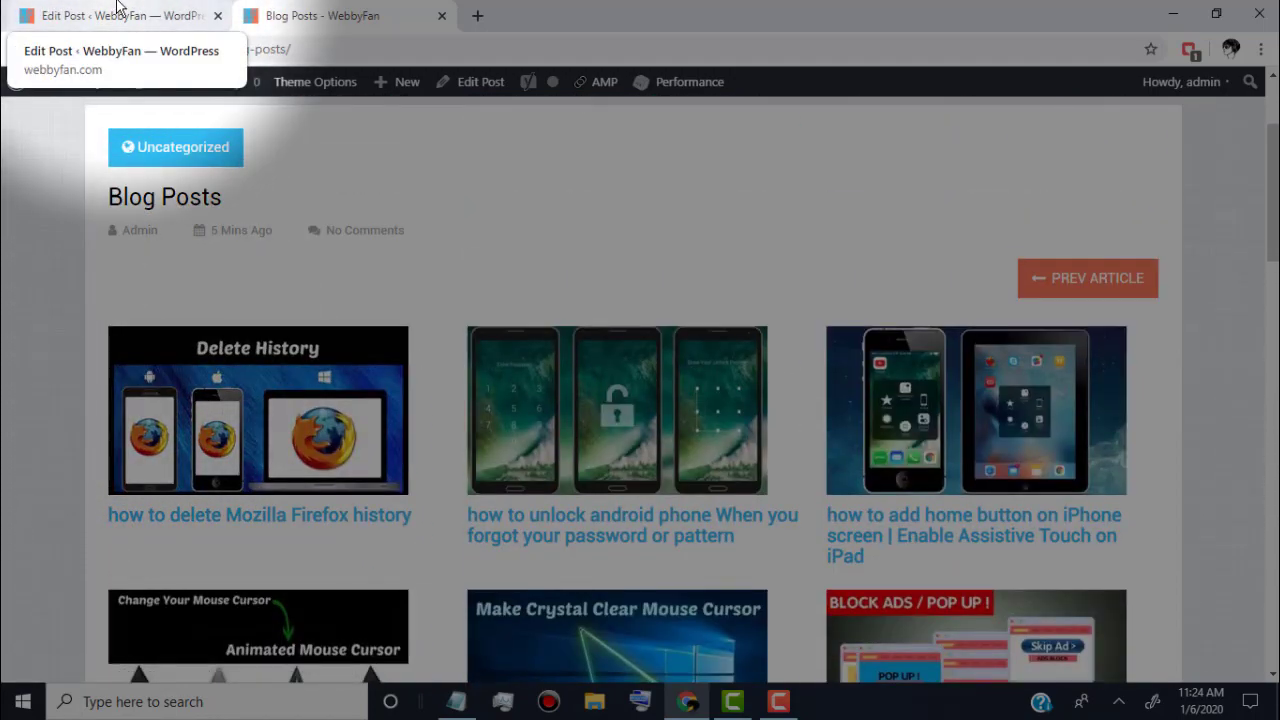
scroll(4, 292, "down", 2)
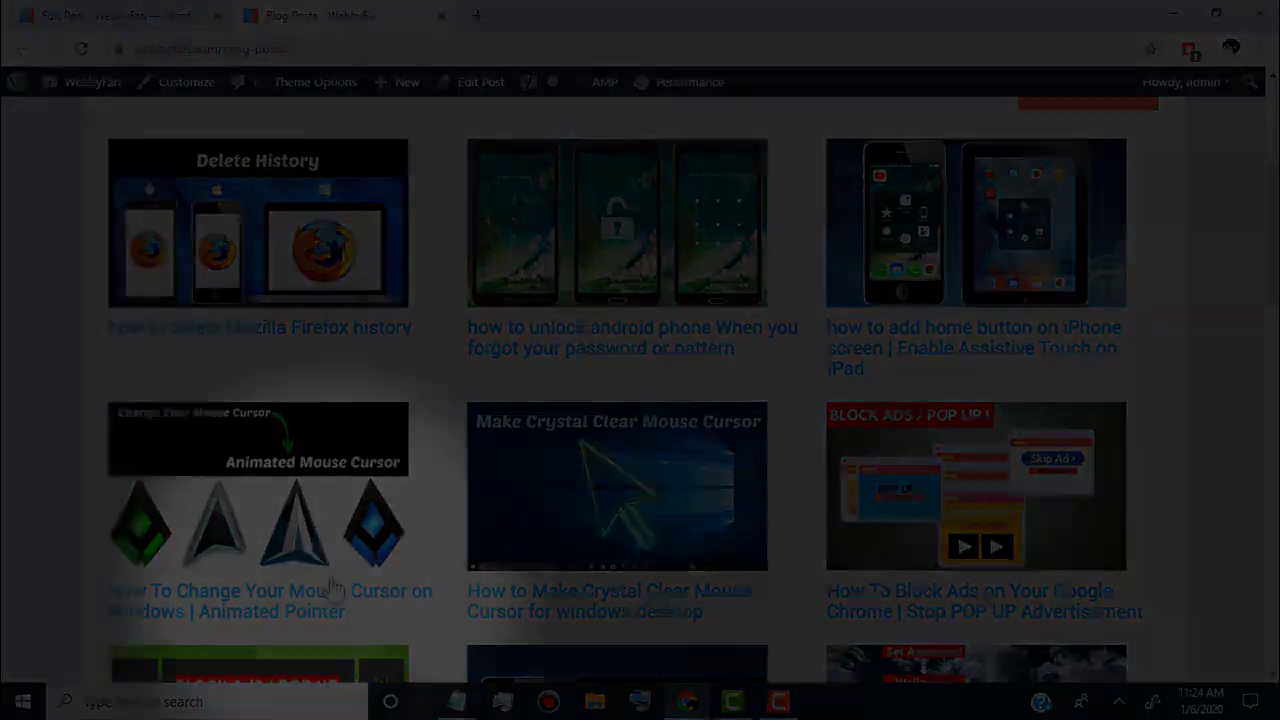